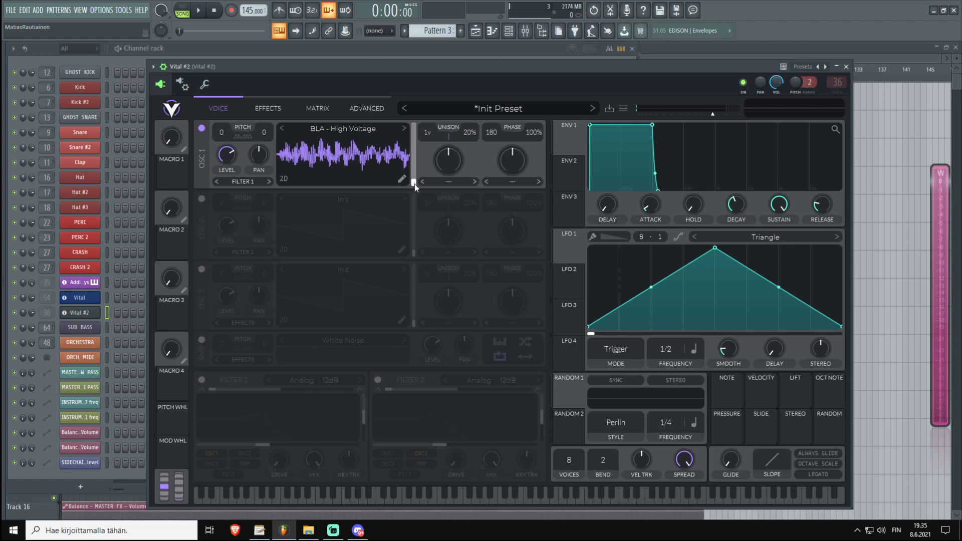
Step: Transpose oscillator 1 to -24 semitones and audition its sound while sweeping through the wavetable frames
left_click_drag(414, 184, 420, 221)
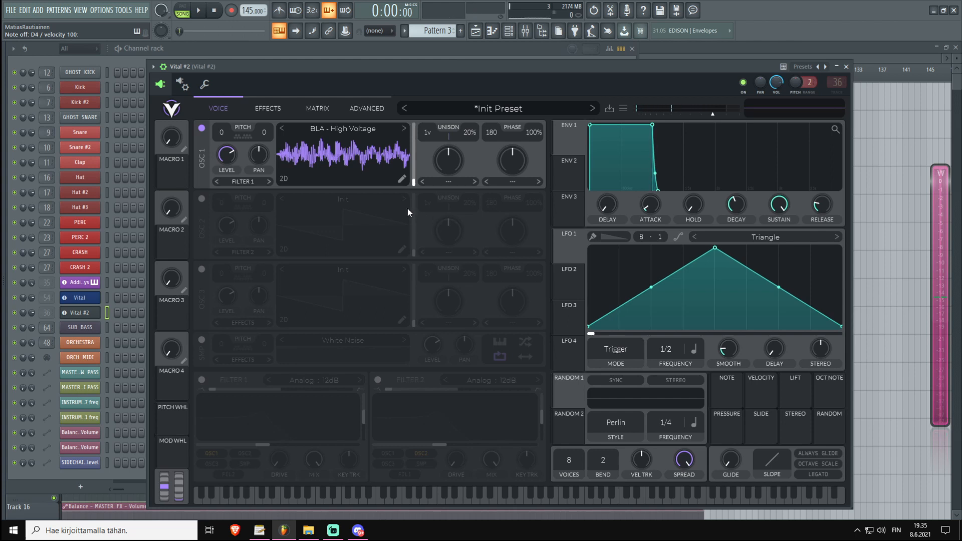
left_click_drag(226, 128, 225, 143)
left_click_drag(413, 181, 432, 228)
left_click_drag(414, 181, 417, 227)
key("z")
Step: Give oscillator 1 two unison voices with 10% detune and play a note to check it
left_click_drag(431, 133, 433, 128)
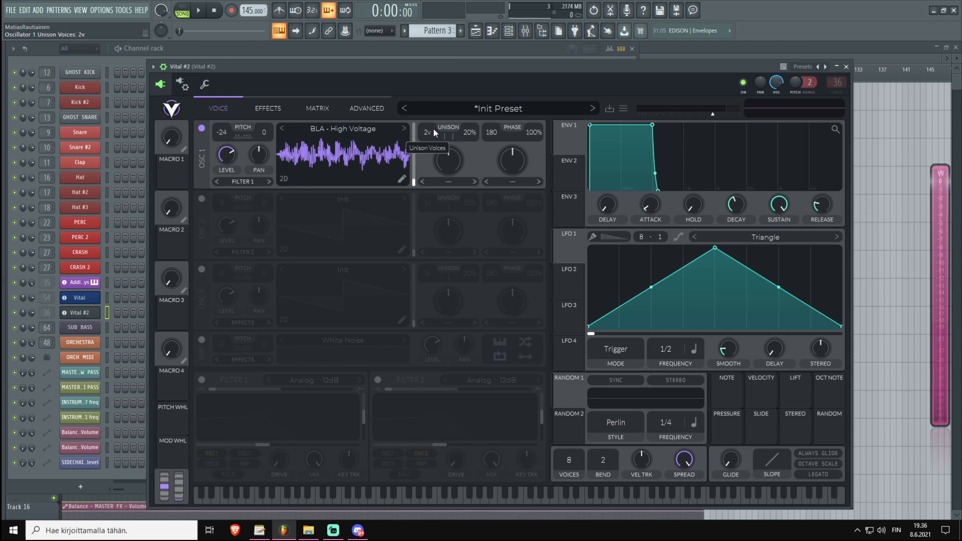
left_click_drag(469, 135, 469, 148)
key("x")
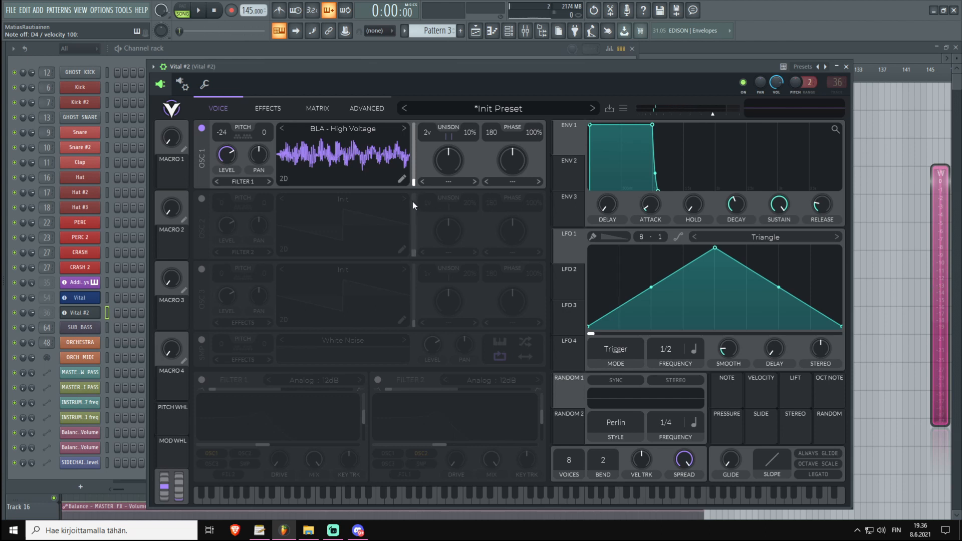
Step: Apply a Harmonic Stretch morph with a raised amount to oscillator 1 and lower the oscillator's level to zero
left_click(450, 184)
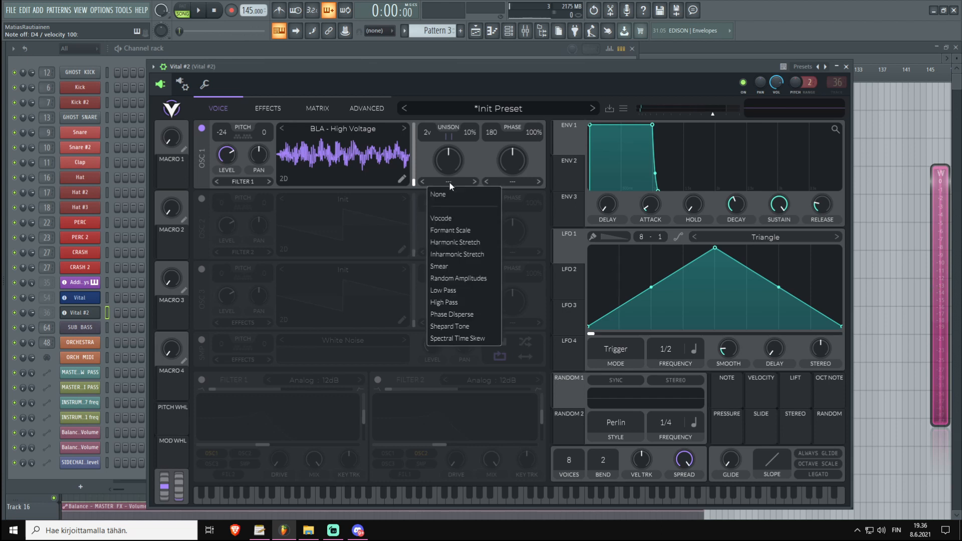
left_click(461, 242)
key("x")
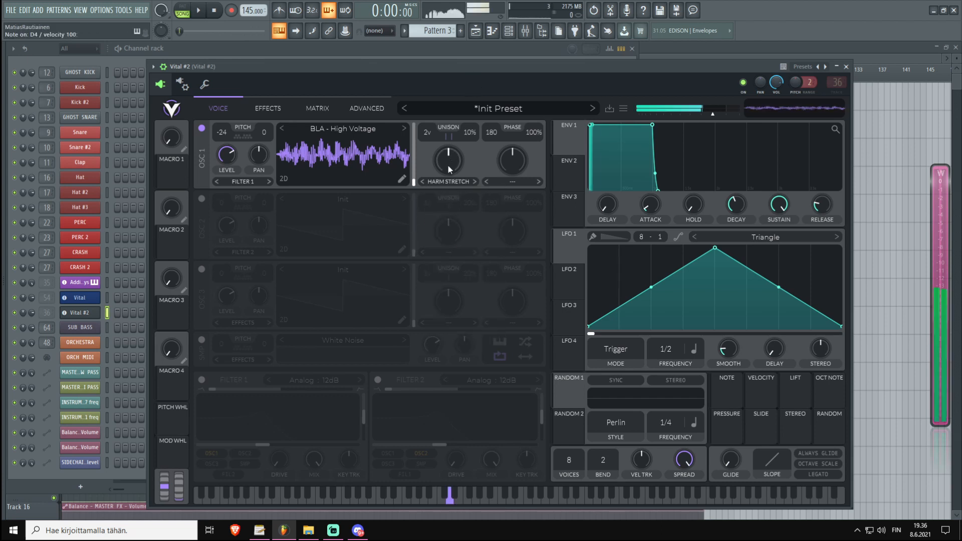
left_click_drag(448, 165, 455, 137)
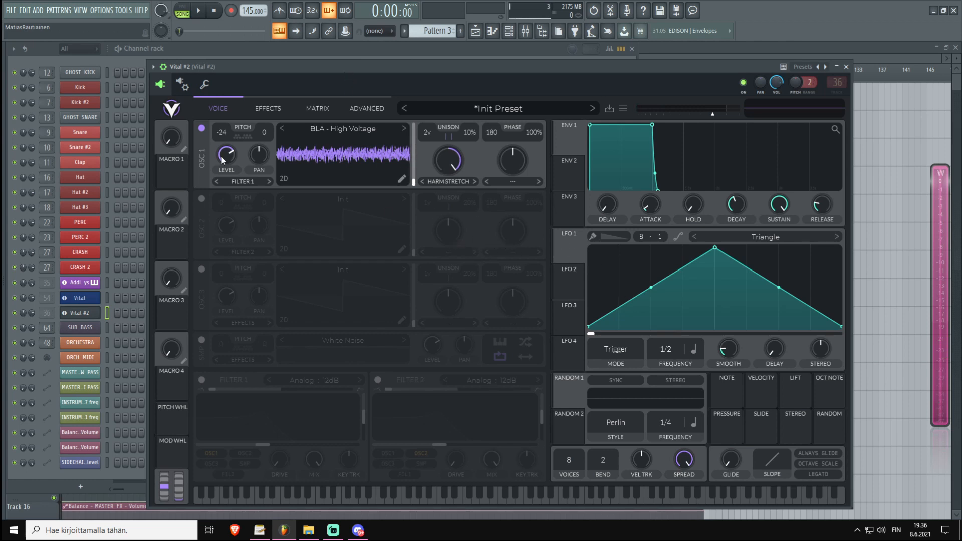
left_click_drag(228, 149, 221, 221)
key("x")
Step: Reshape LFO 2's triangle into a trapezoid with a flat top plateau and a short flat section at zero before the end
left_click(570, 280)
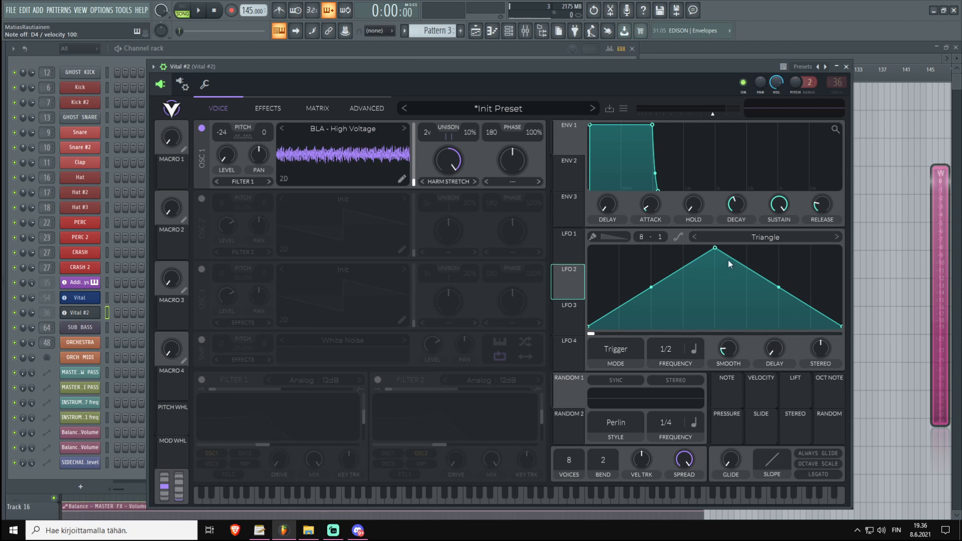
left_click_drag(718, 251, 656, 239)
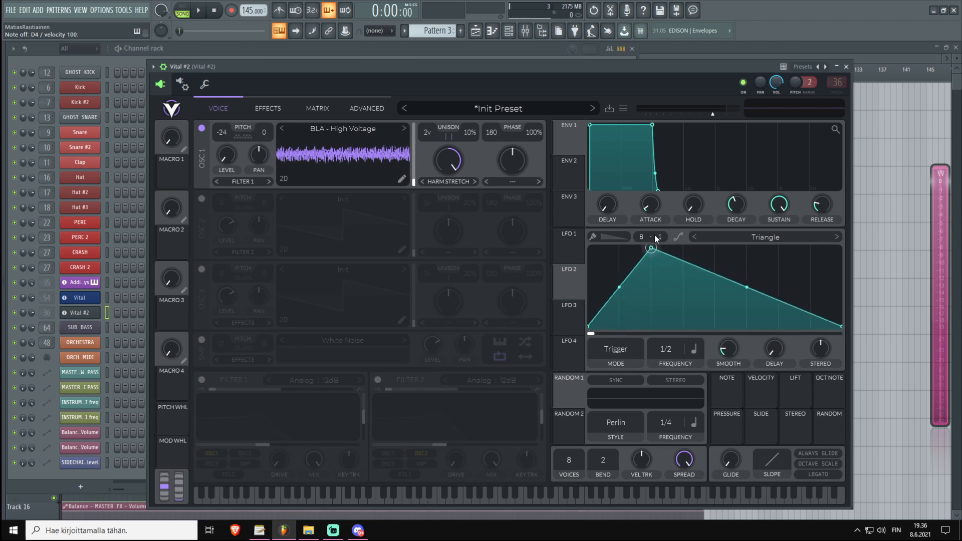
double_click(749, 269)
left_click_drag(749, 269, 749, 244)
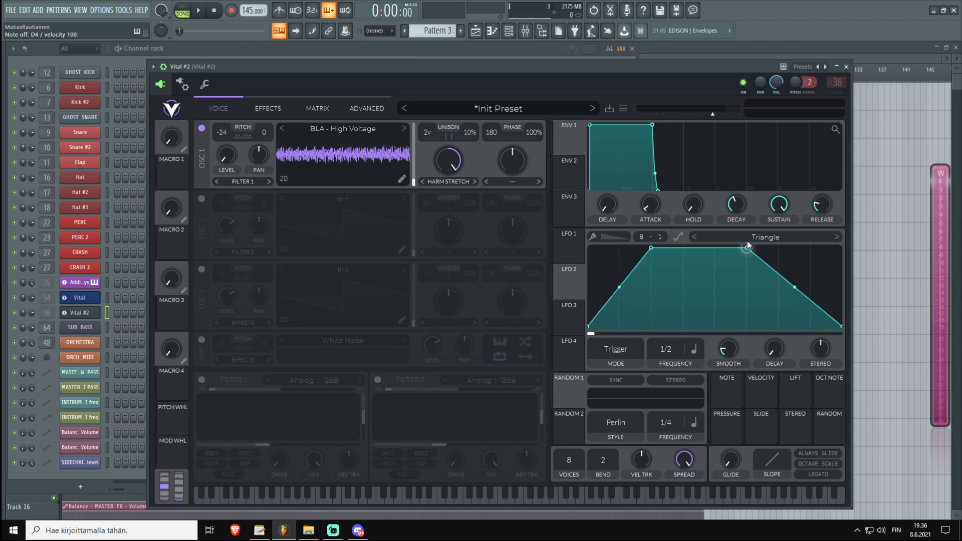
double_click(810, 311)
left_click_drag(810, 311, 809, 331)
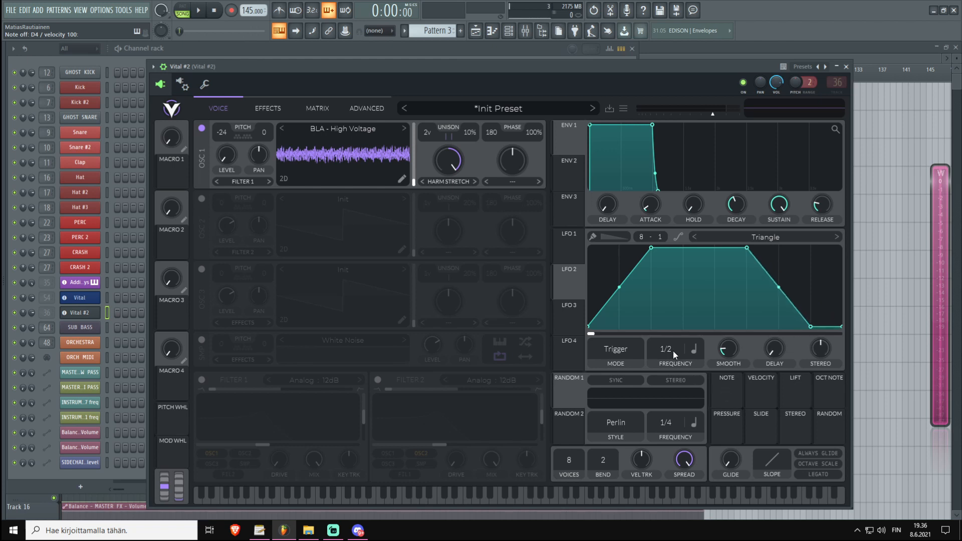
Step: Set LFO 2's frequency to 1/4 and assign it to oscillator 1's level with an amount of about 0.79
left_click_drag(673, 348, 675, 341)
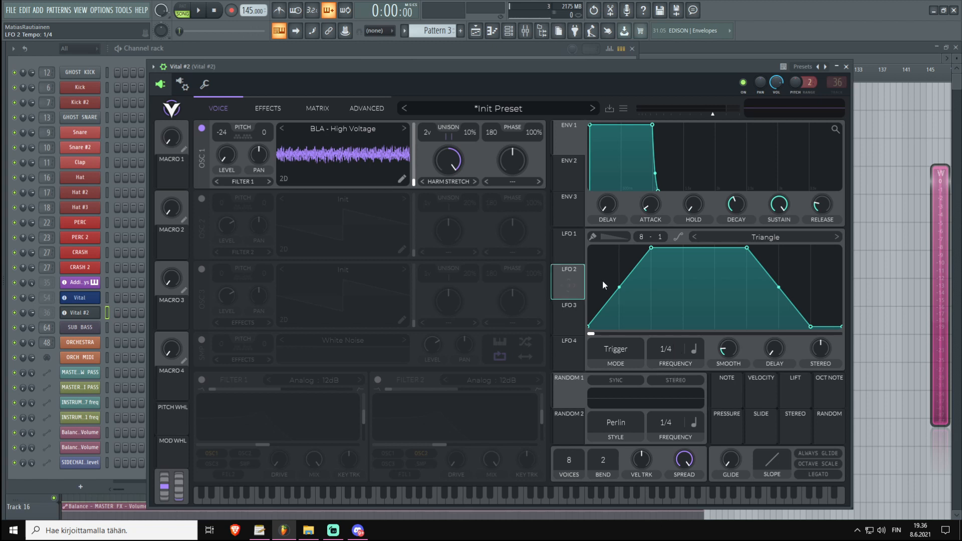
left_click_drag(569, 284, 230, 192)
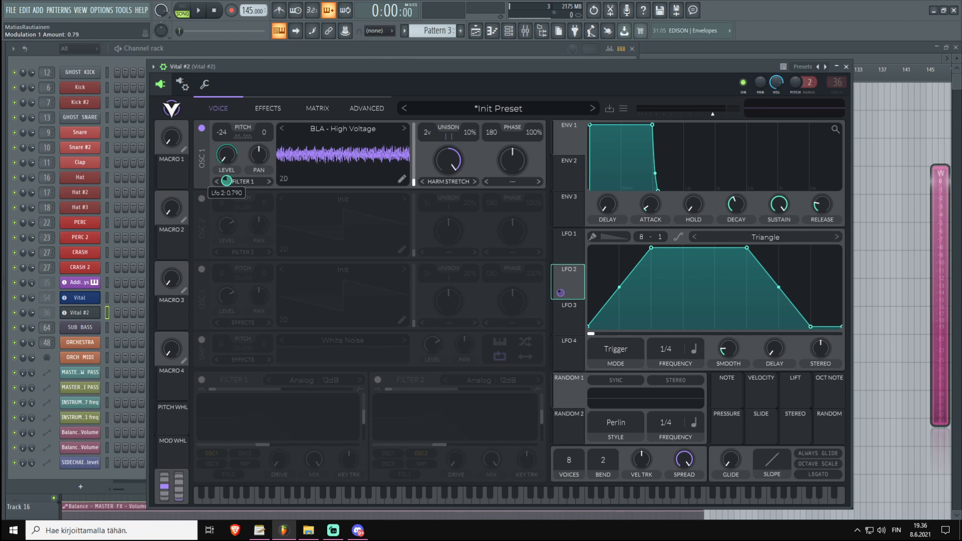
key("x")
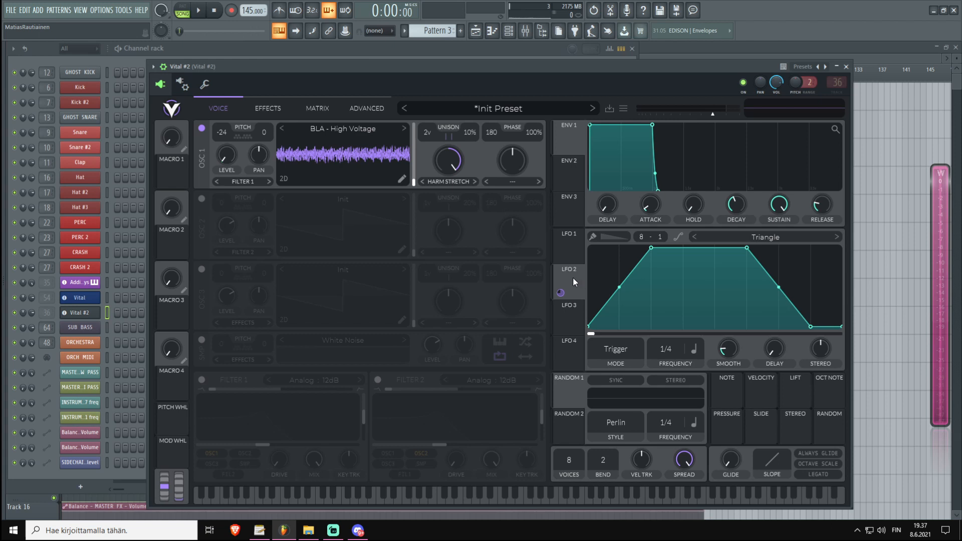
Step: Load the Staircase Down shape into LFO 1 and flip it horizontally
left_click(575, 246)
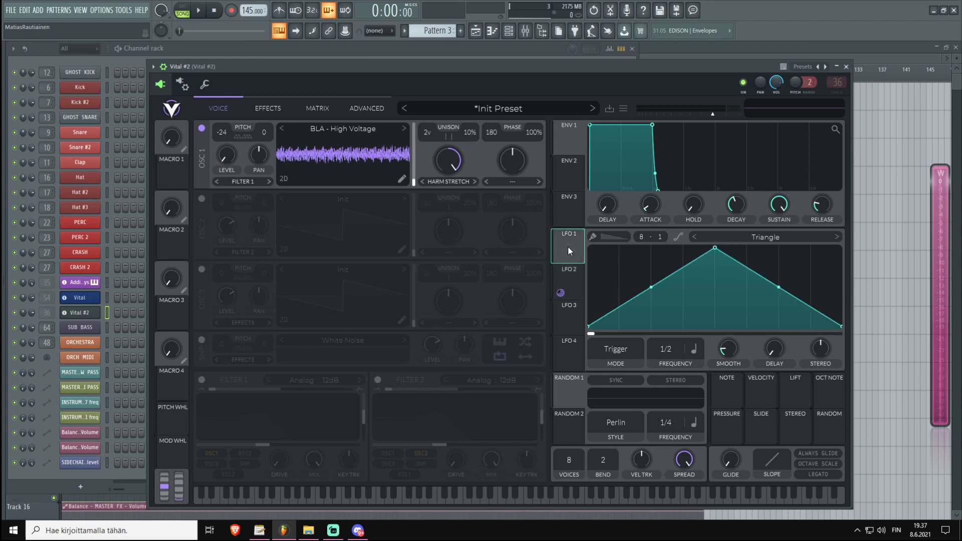
left_click(763, 237)
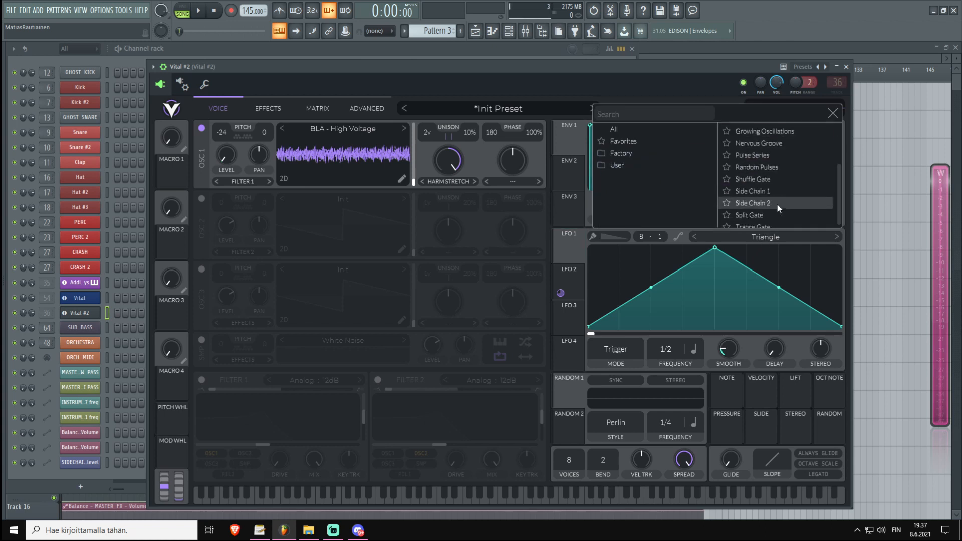
scroll(777, 205, "up", 1)
scroll(772, 209, "up", 1)
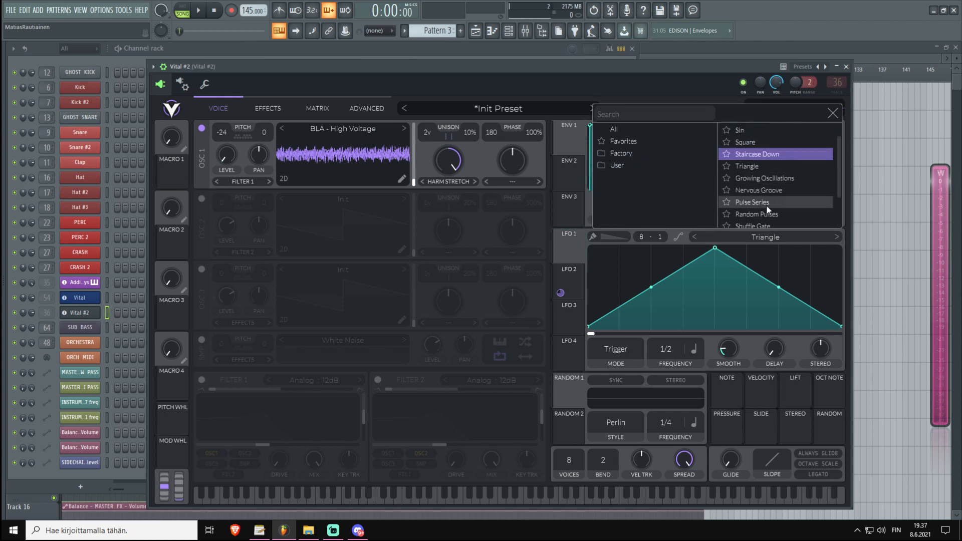
scroll(767, 206, "up", 1)
left_click(760, 178)
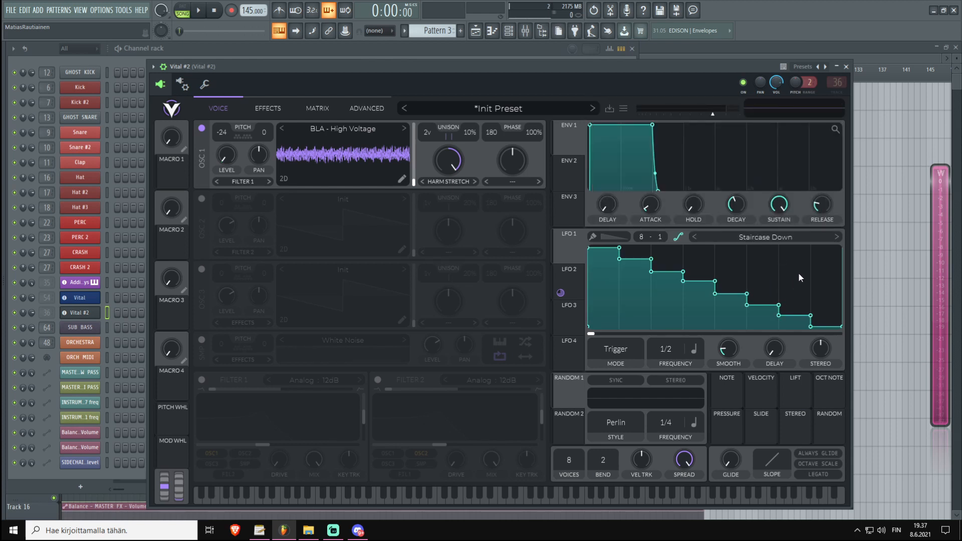
right_click(735, 267)
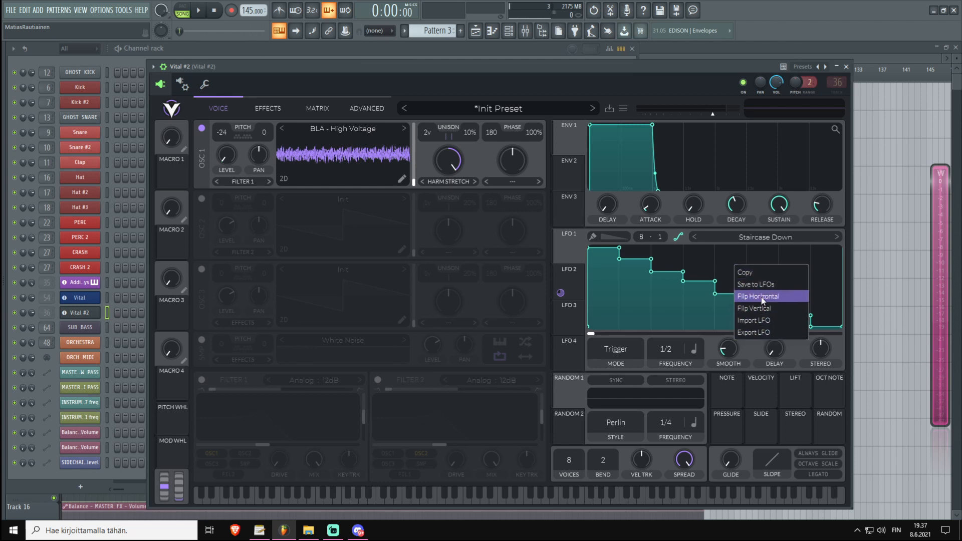
left_click(762, 297)
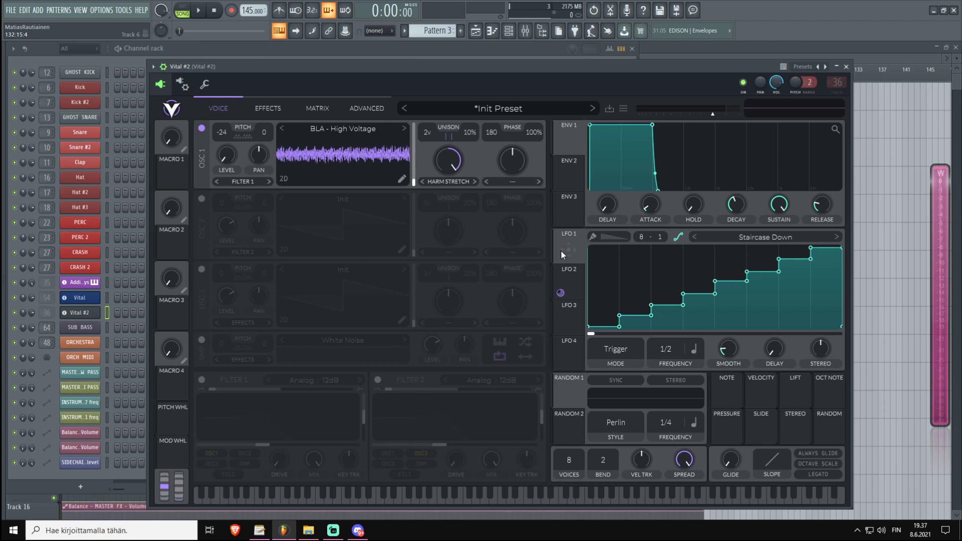
Step: Assign LFO 1 to oscillator 1's Harmonic Stretch amount and wavetable position, and audition the modulation
left_click_drag(569, 254, 450, 226)
key("z")
left_click_drag(561, 256, 404, 198)
key("z")
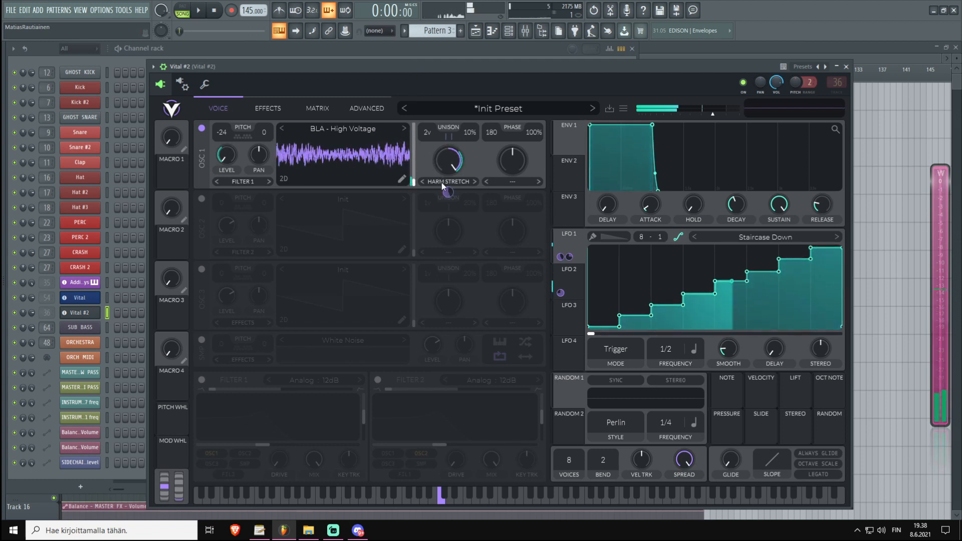
mouse_move(449, 194)
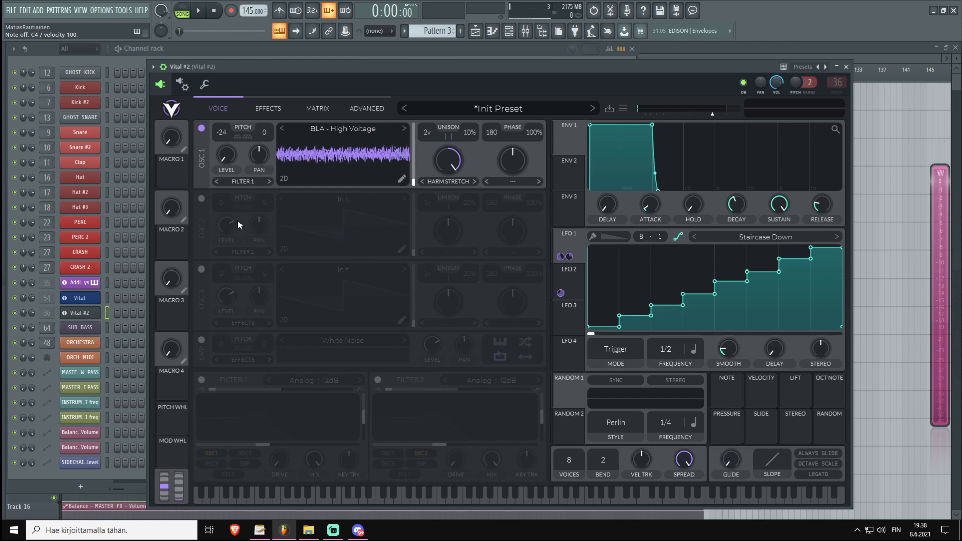
Step: Enable oscillator 2 and load the factory wavetable Granular Upgrade into it
left_click(202, 198)
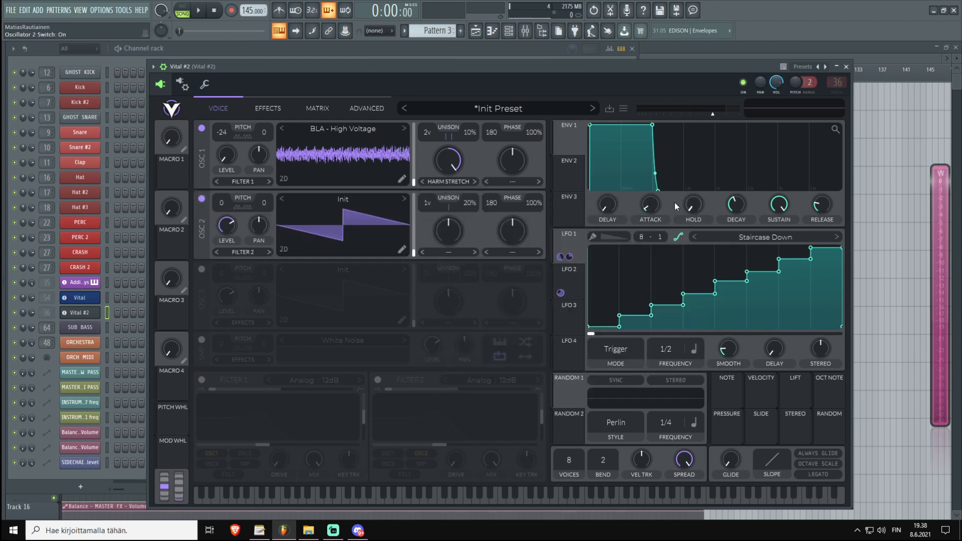
left_click(345, 204)
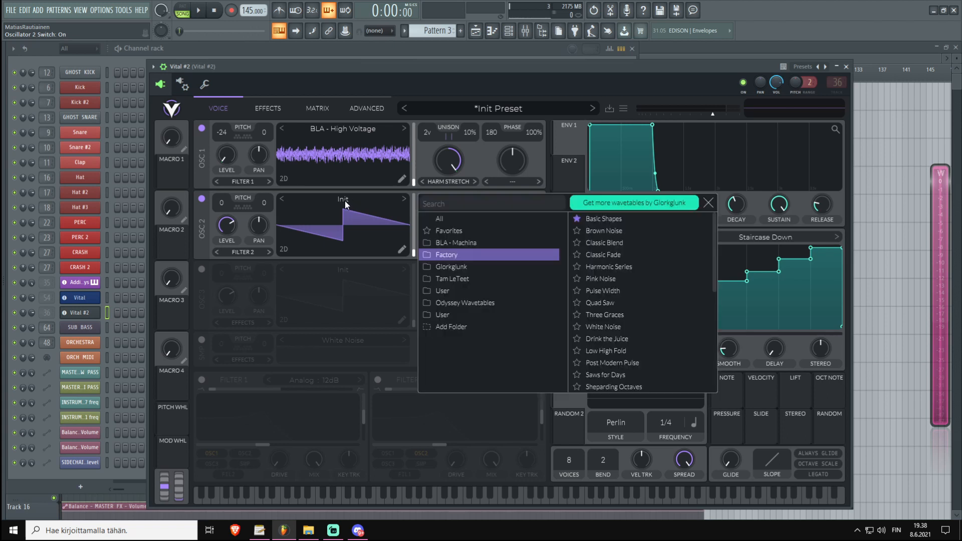
scroll(627, 303, "down", 5)
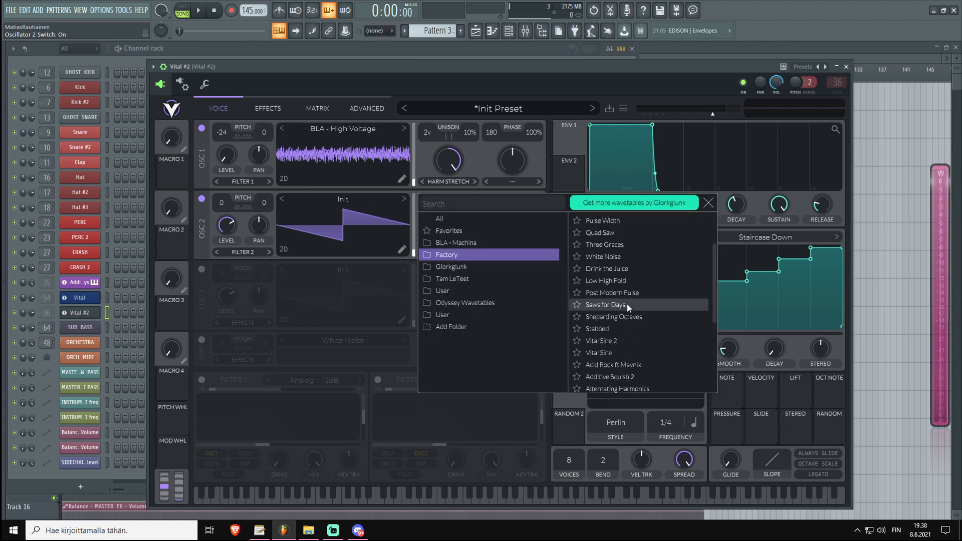
scroll(623, 313, "down", 2)
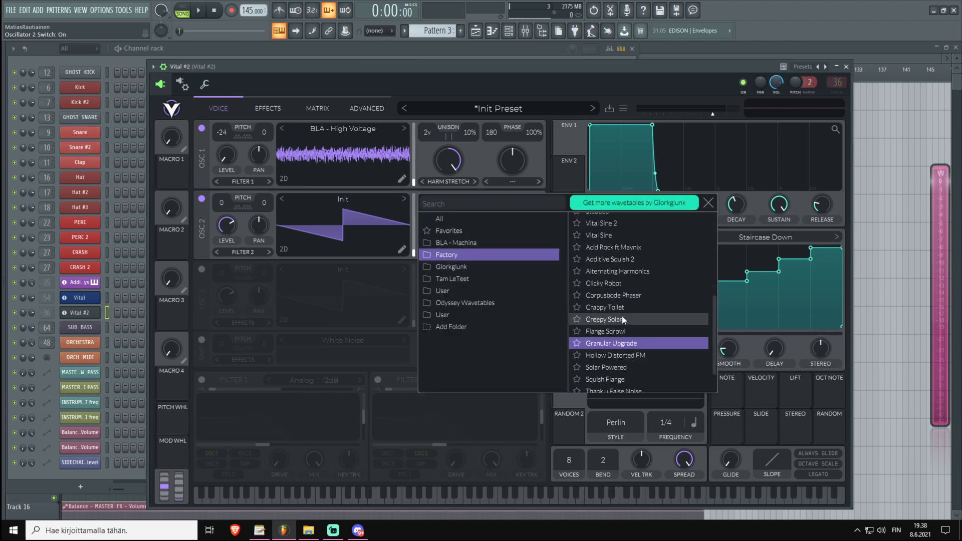
left_click(633, 346)
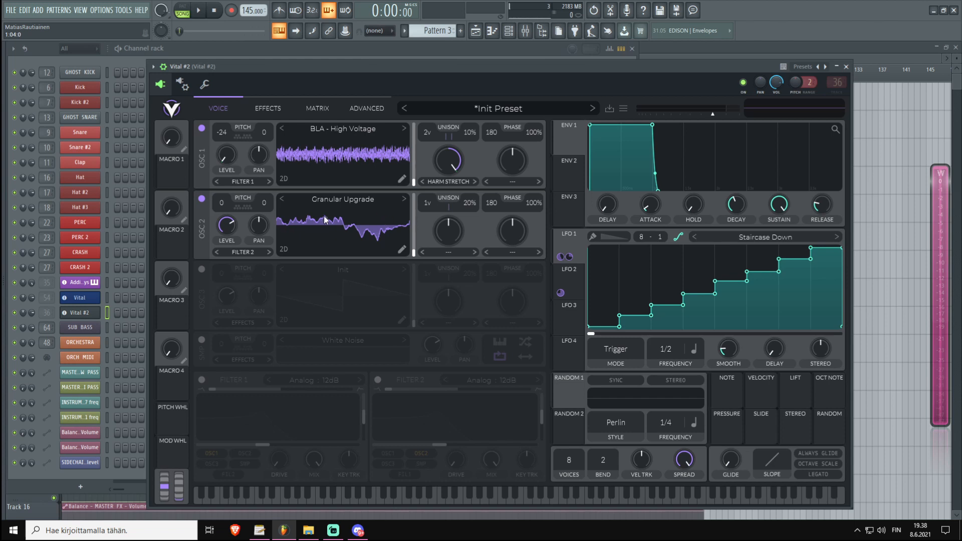
Step: Transpose oscillator 2 to -24 semitones and audition its wavetable frames with oscillator 1 temporarily switched off
left_click(202, 129)
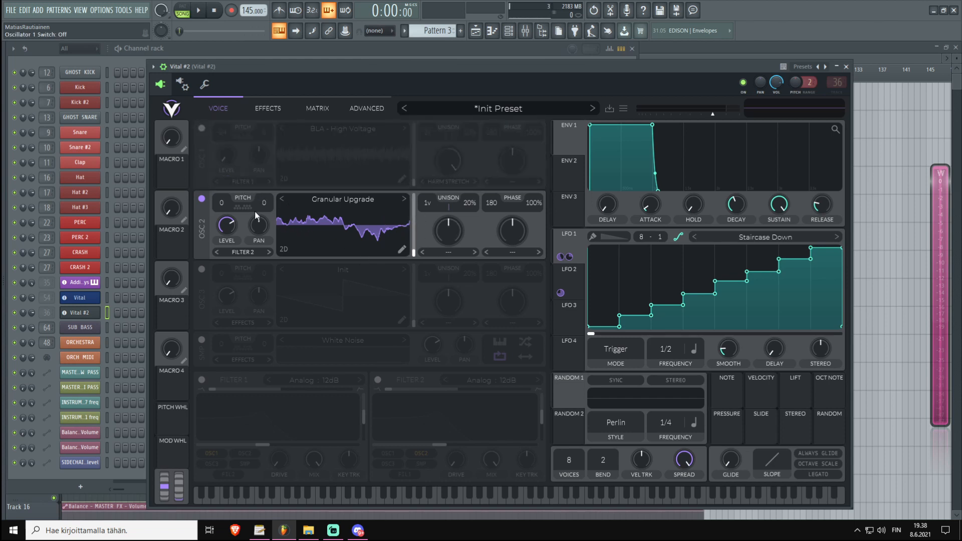
scroll(223, 207, "down", 1)
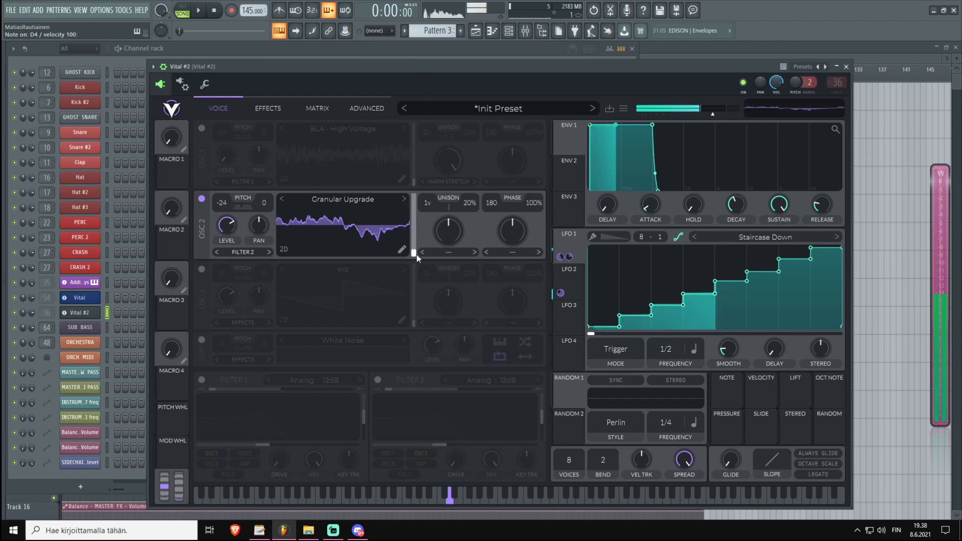
left_click_drag(416, 255, 425, 294)
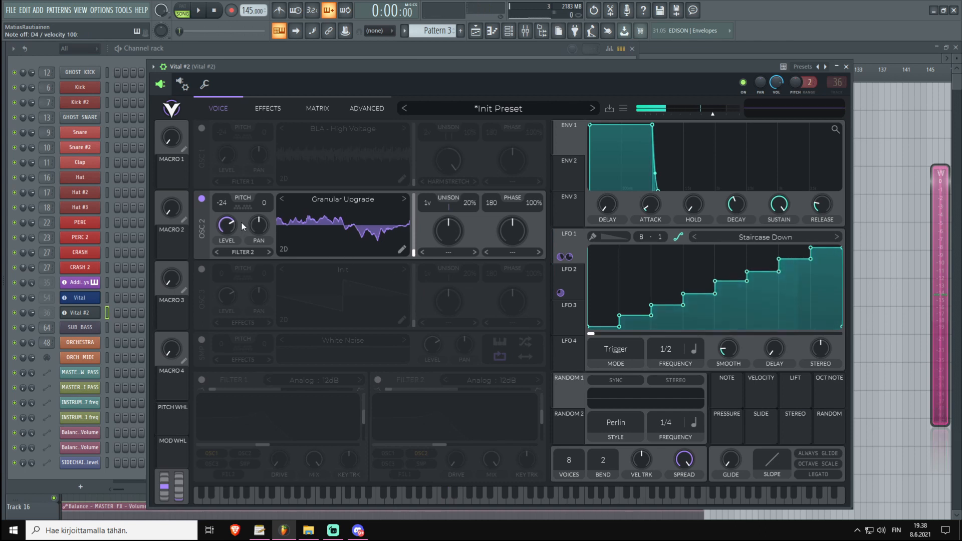
left_click(201, 127)
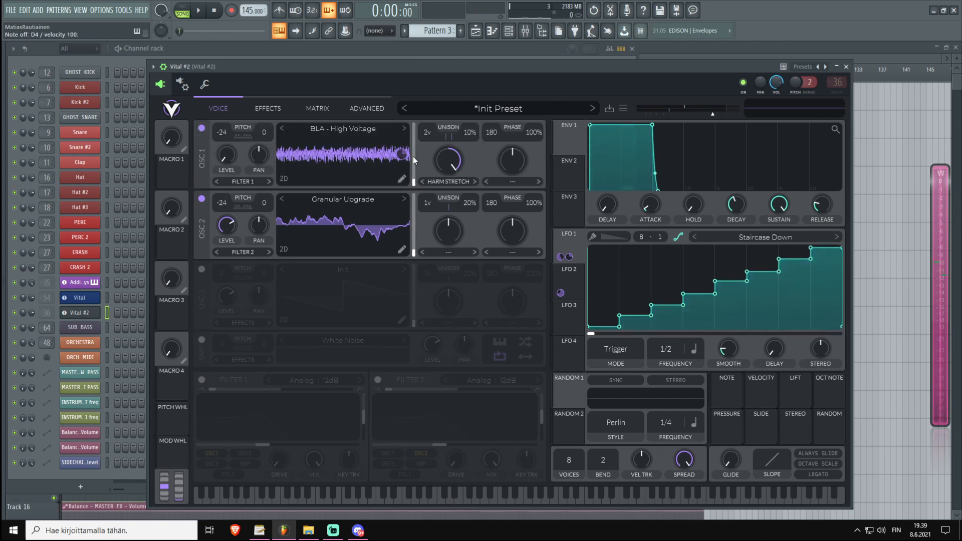
key("x")
Step: Assign LFO 2 to oscillator 2's level, with the base level at zero and a raised modulation amount
left_click(575, 273)
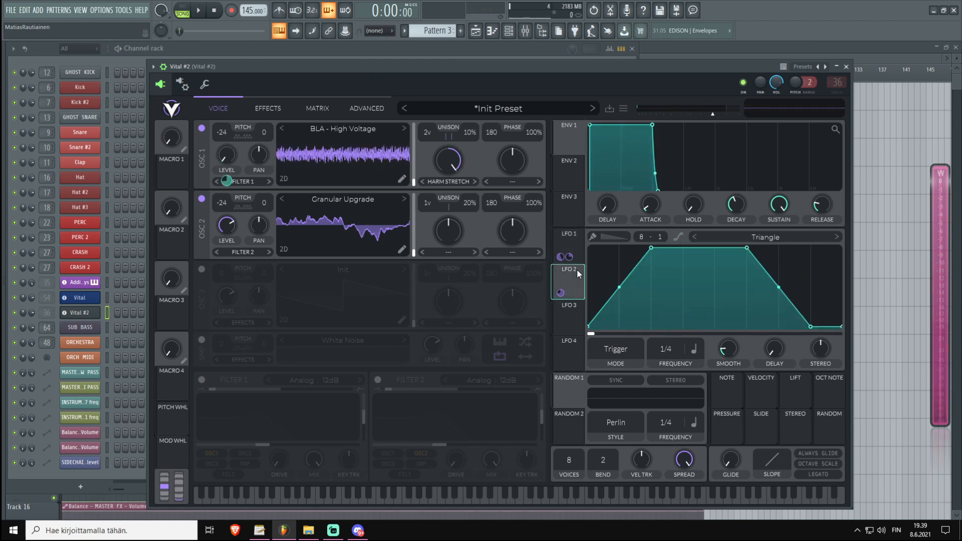
left_click_drag(576, 269, 227, 227)
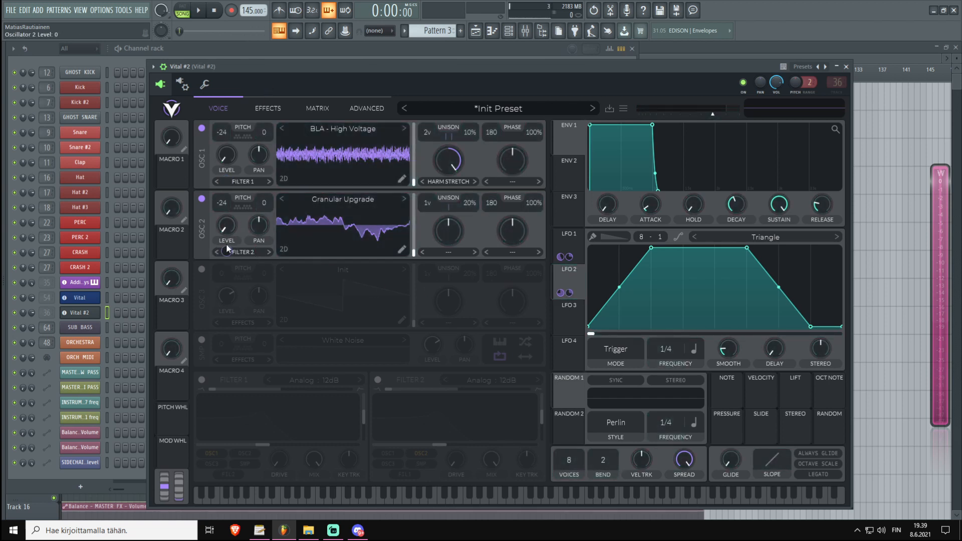
left_click_drag(227, 249, 226, 223)
key("x")
Step: Apply the Formant distortion to oscillator 2 with an amount of about 42.5%
left_click(519, 251)
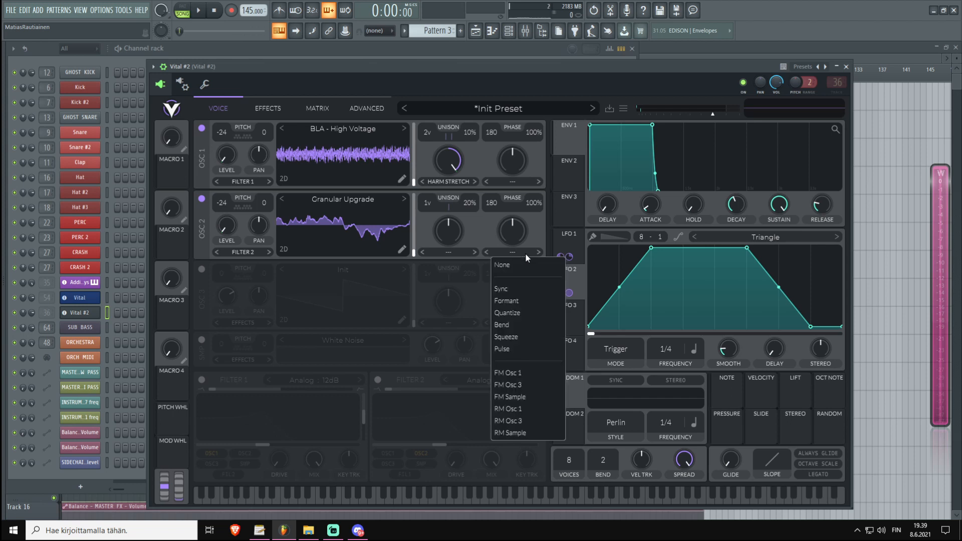
left_click(510, 301)
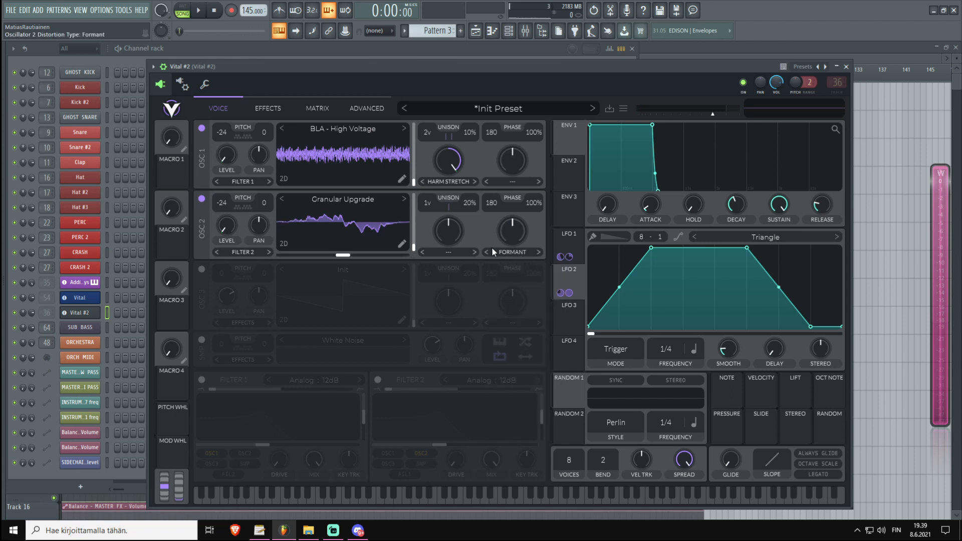
mouse_move(519, 242)
left_mouse_down()
mouse_move(507, 244)
mouse_move(512, 211)
mouse_move(510, 229)
left_mouse_up()
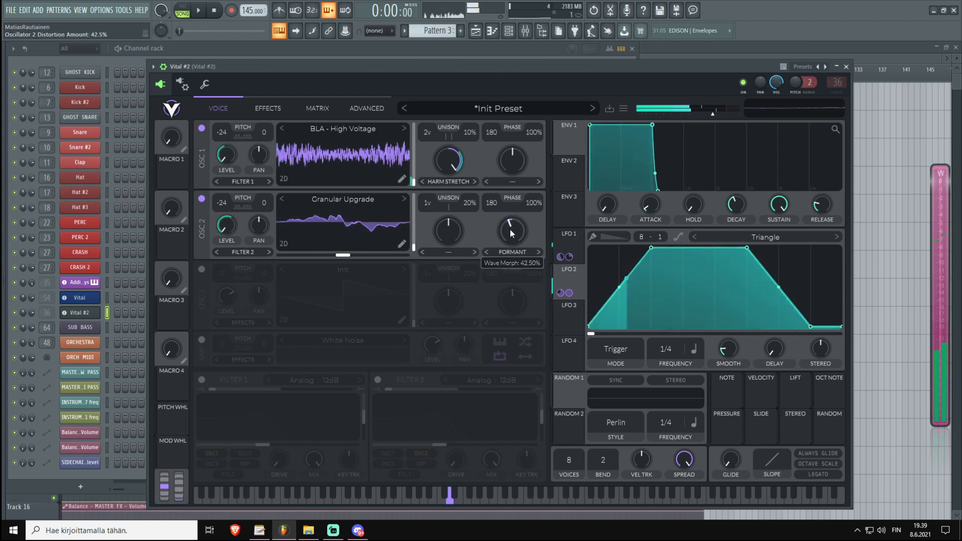
Step: Assign LFO 2 as a modulation source for oscillator 2's Formant amount
left_click_drag(565, 293, 516, 240)
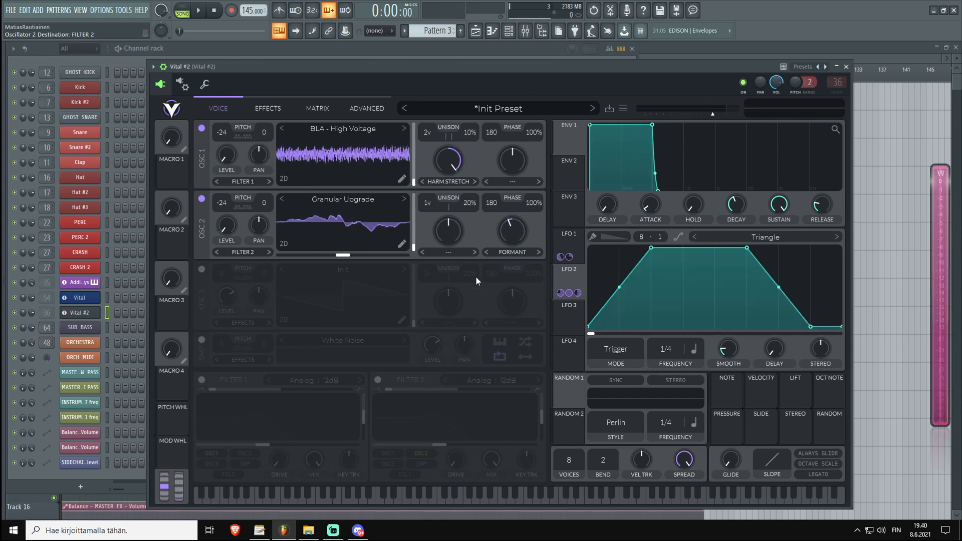
Step: Enable oscillator 3 and load the factory wavetable Basic Shapes into it
left_click(202, 270)
left_click(343, 269)
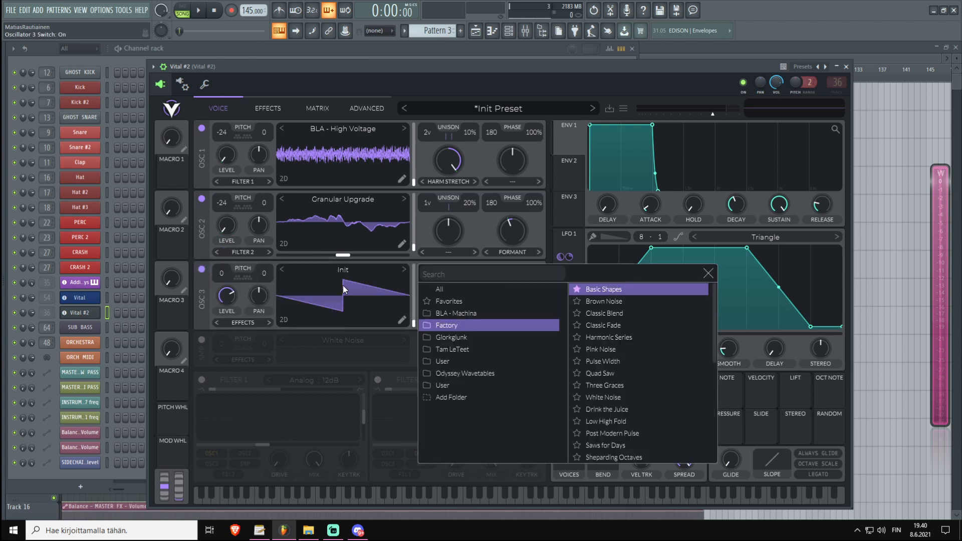
left_click(622, 289)
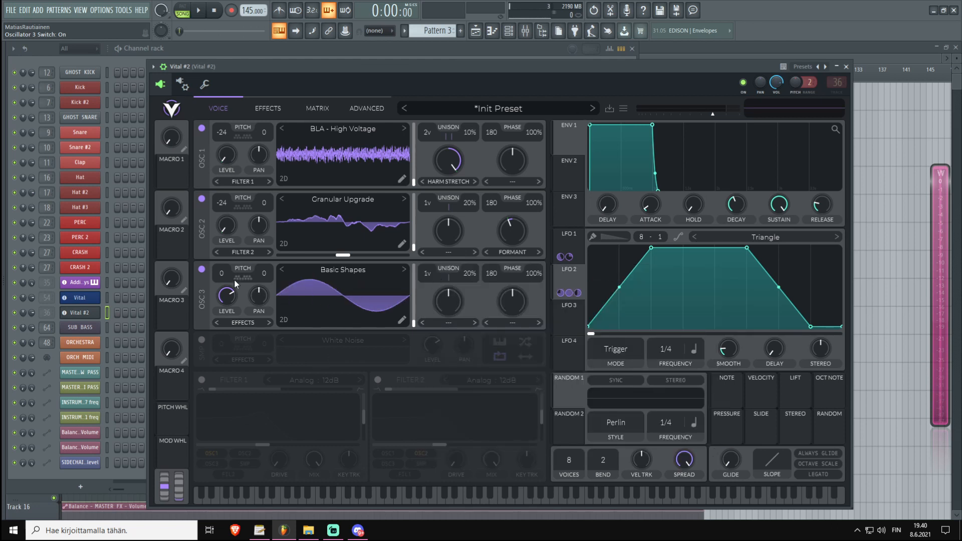
Step: Transpose oscillator 3 to -24 semitones and modulate its level from zero with LFO 2 at an amount of about 0.795
left_click_drag(233, 295, 231, 377)
left_click_drag(224, 275, 226, 326)
left_click_drag(566, 290, 247, 193)
left_click_drag(227, 323, 228, 329)
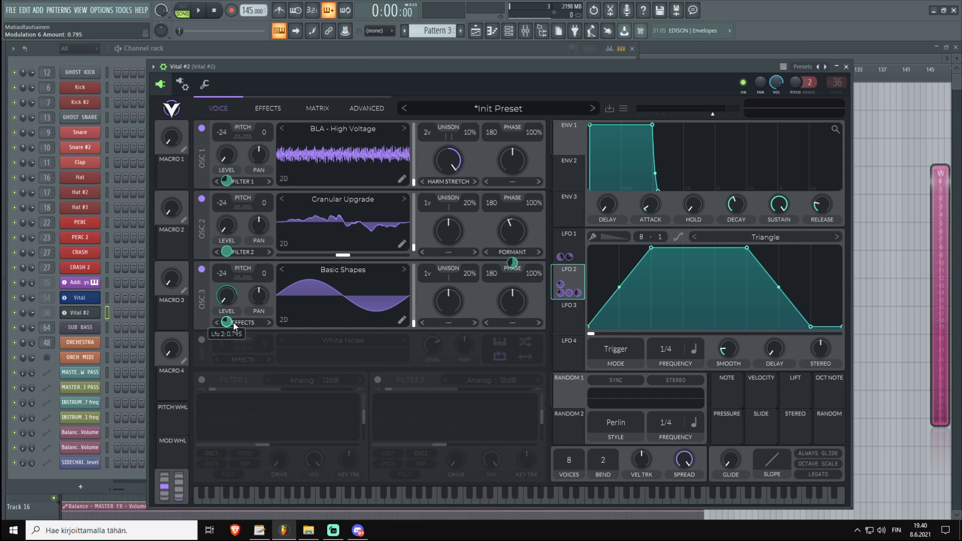
Step: Route oscillator 3 to Direct Out and audition the sound
left_click(245, 322)
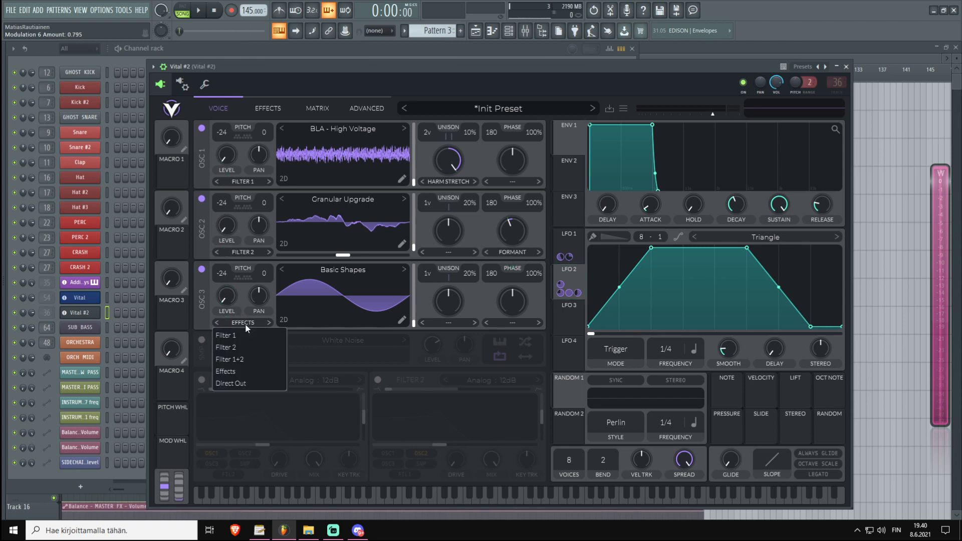
left_click(241, 384)
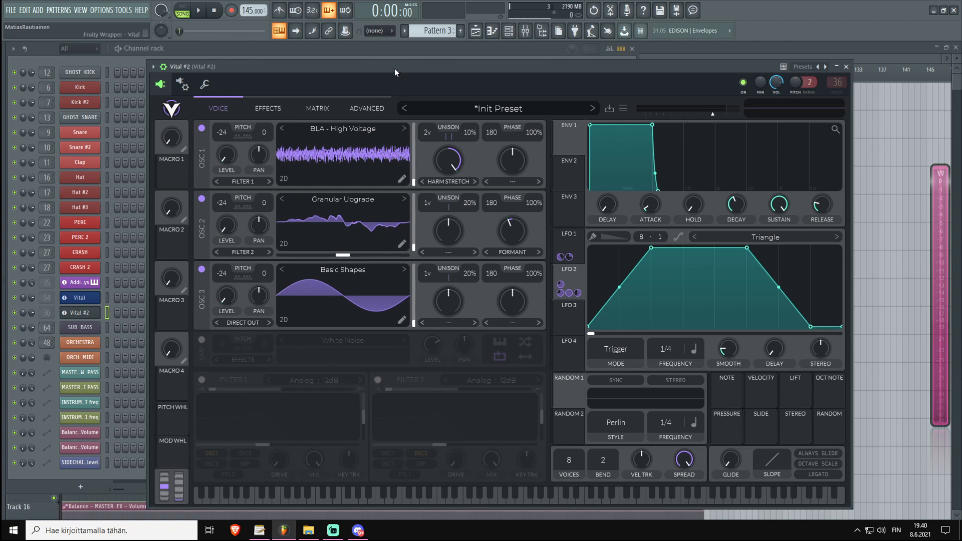
key("x")
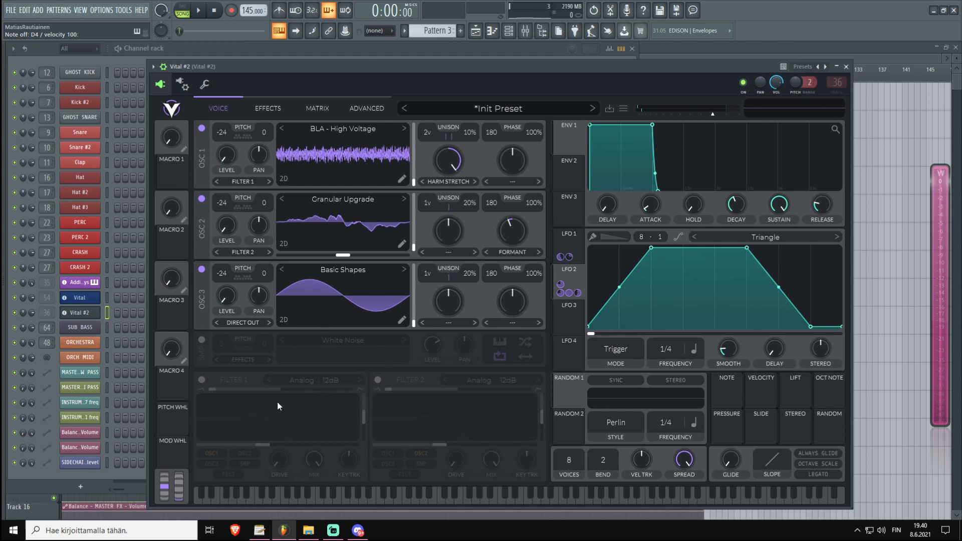
Step: Enable filter 1 and route oscillator 2 into Filter 1
left_click(202, 379)
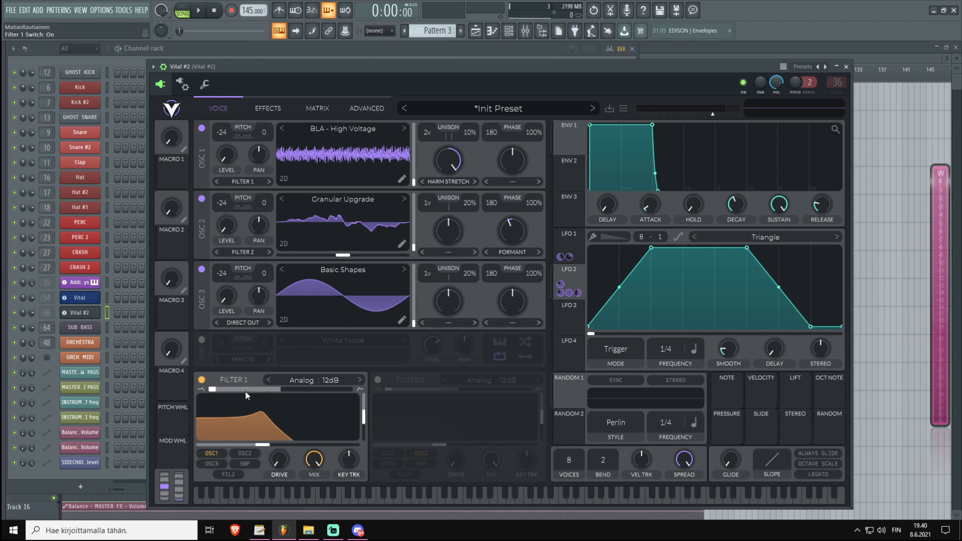
left_click(239, 254)
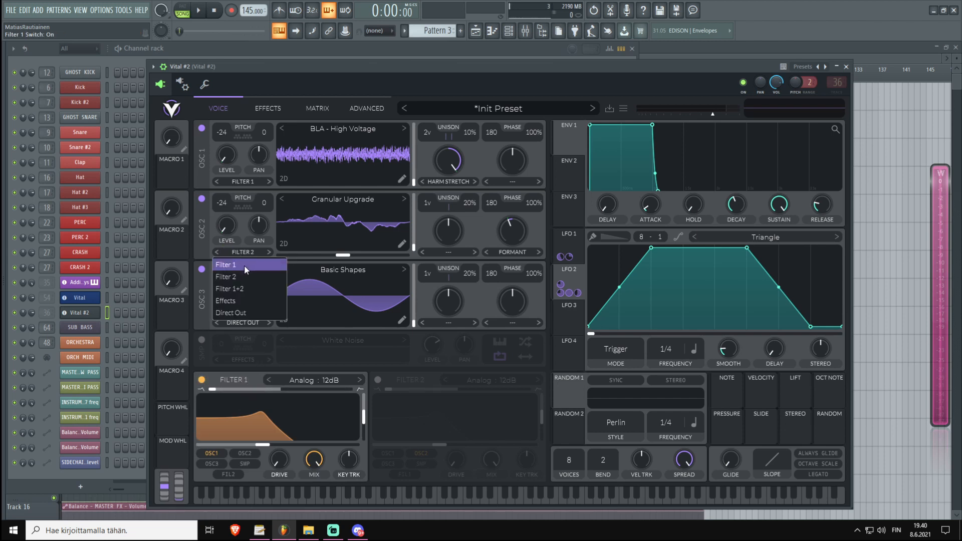
left_click(245, 265)
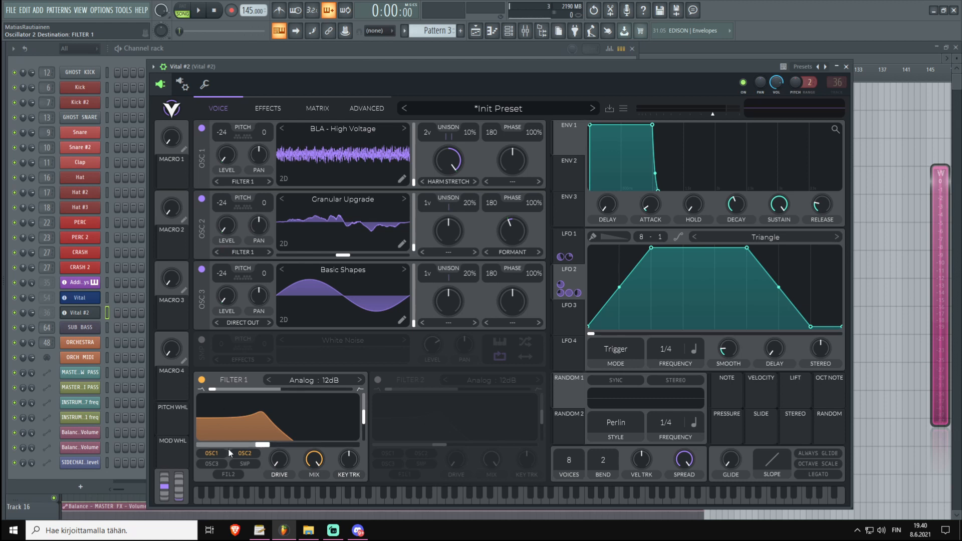
Step: Turn filter 1 into a high-pass with a lowered cutoff, and modulate the cutoff with LFO 2 by about 31 semitones
left_click_drag(214, 389, 402, 431)
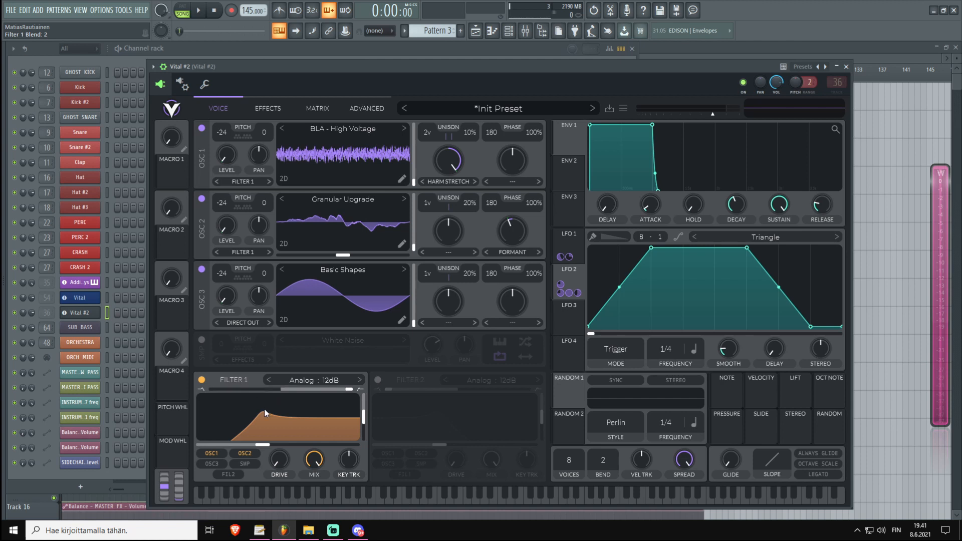
left_click_drag(263, 445, 229, 455)
left_click_drag(576, 285, 277, 432)
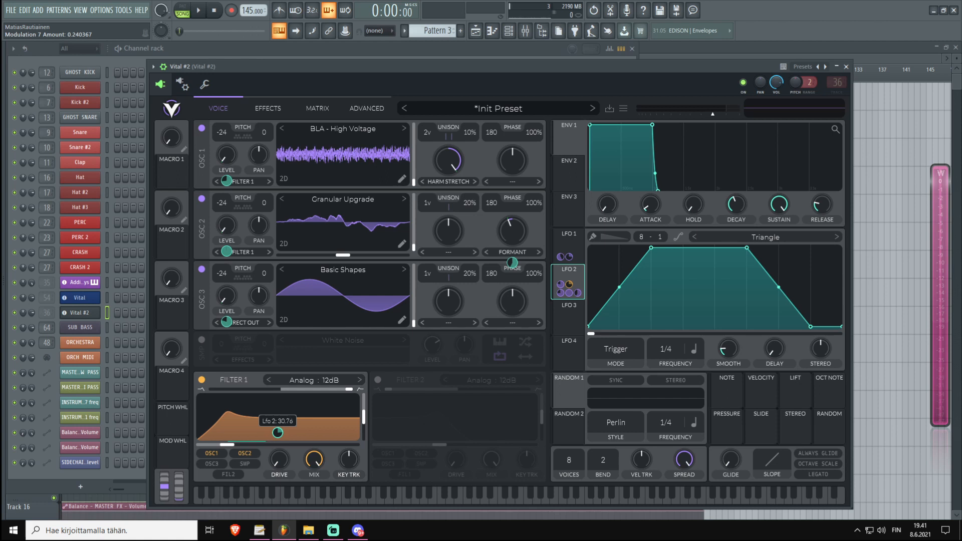
left_click(394, 69)
key("x")
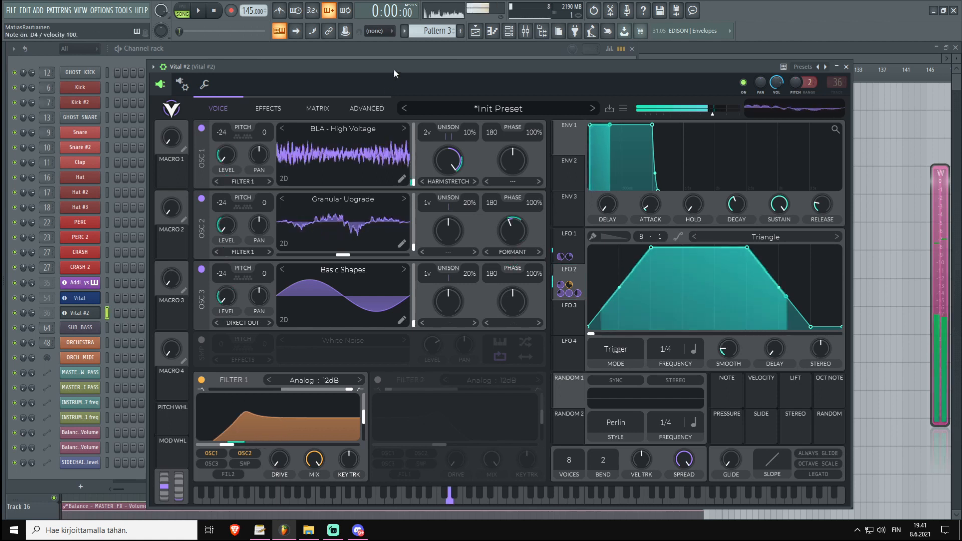
mouse_move(278, 432)
left_mouse_down()
mouse_move(277, 453)
mouse_move(280, 435)
mouse_move(290, 436)
left_mouse_up()
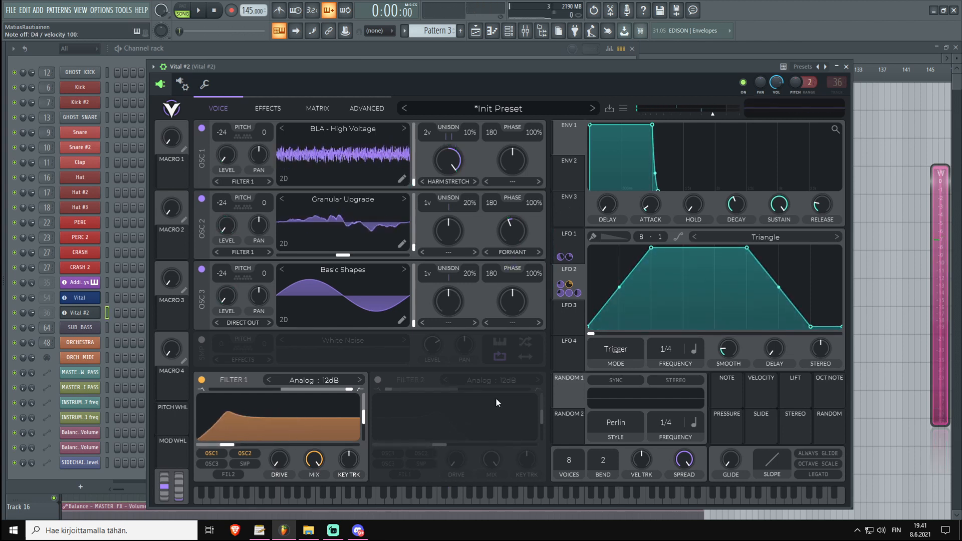
Step: Modulate oscillator 2's wavetable position with LFO 2 from a base frame of about 142, and audition it with oscillator 1 temporarily off
left_click(567, 274)
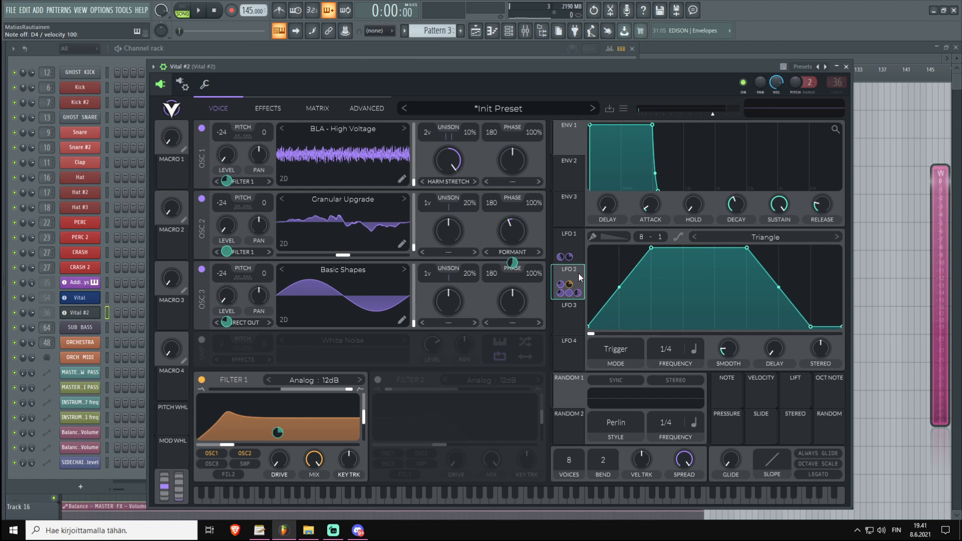
left_click_drag(578, 272, 414, 216)
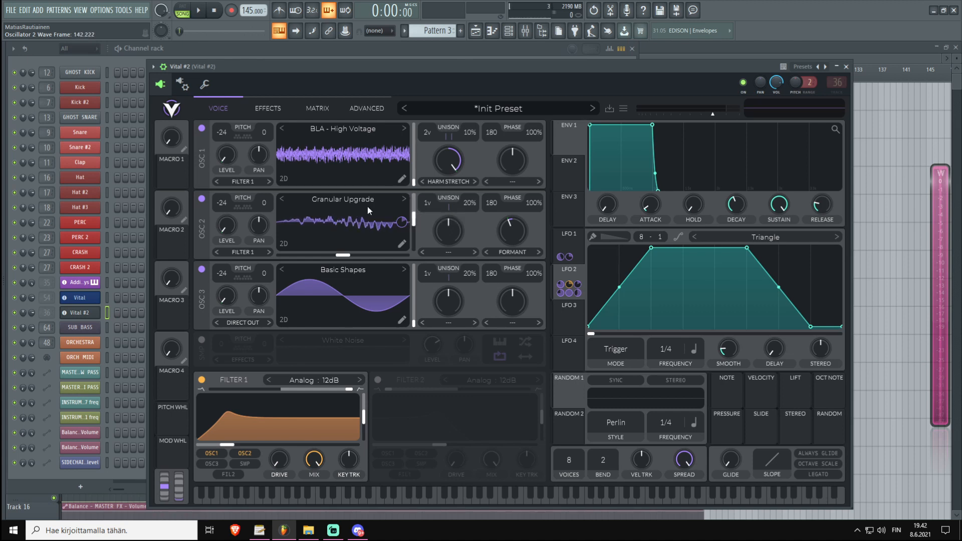
mouse_move(415, 222)
key("x")
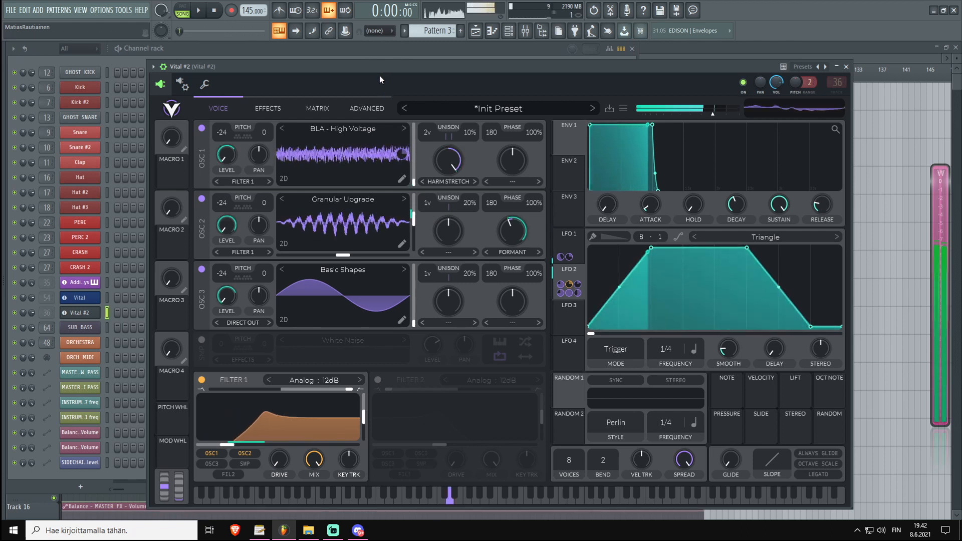
left_click(200, 128)
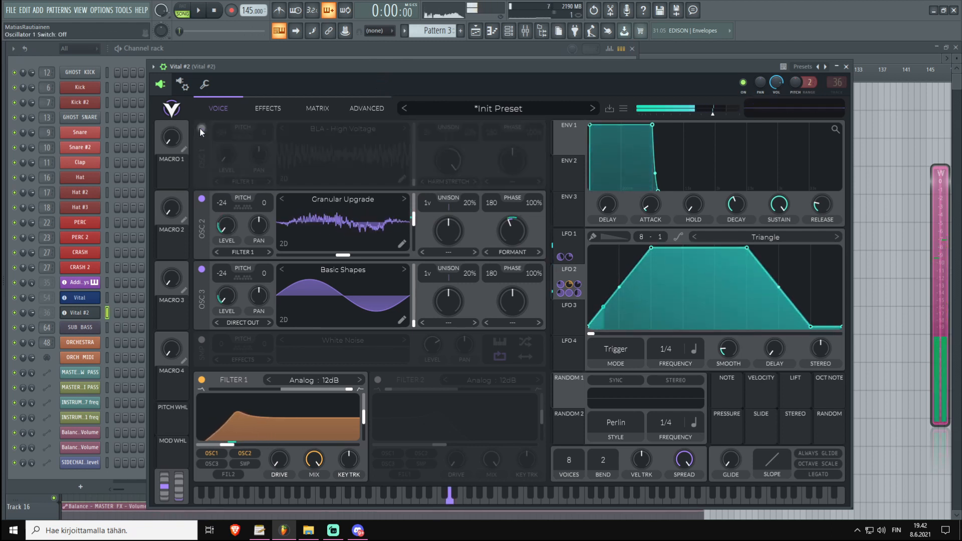
left_click(201, 128)
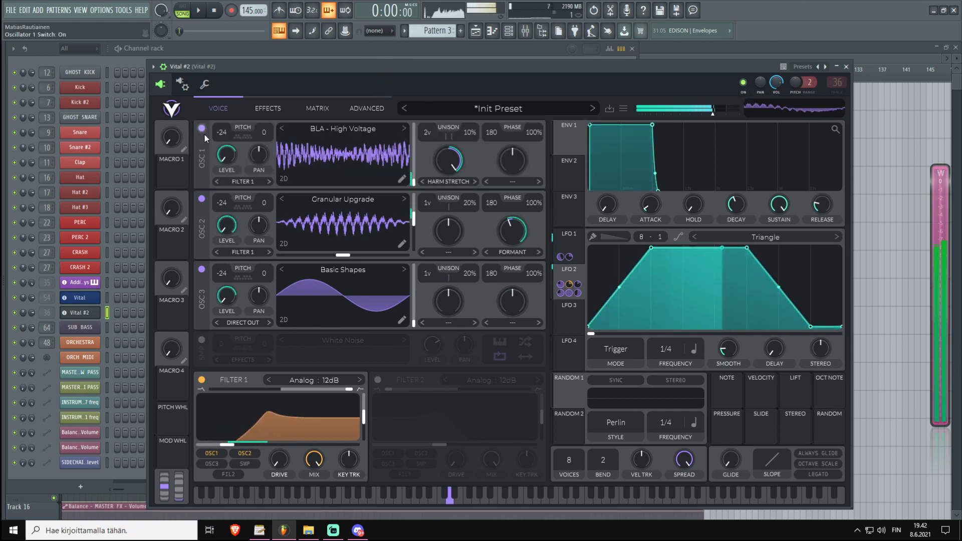
Step: Enable the Chorus effect, lower its mix and set its filter spread to about 0.49
left_click(266, 109)
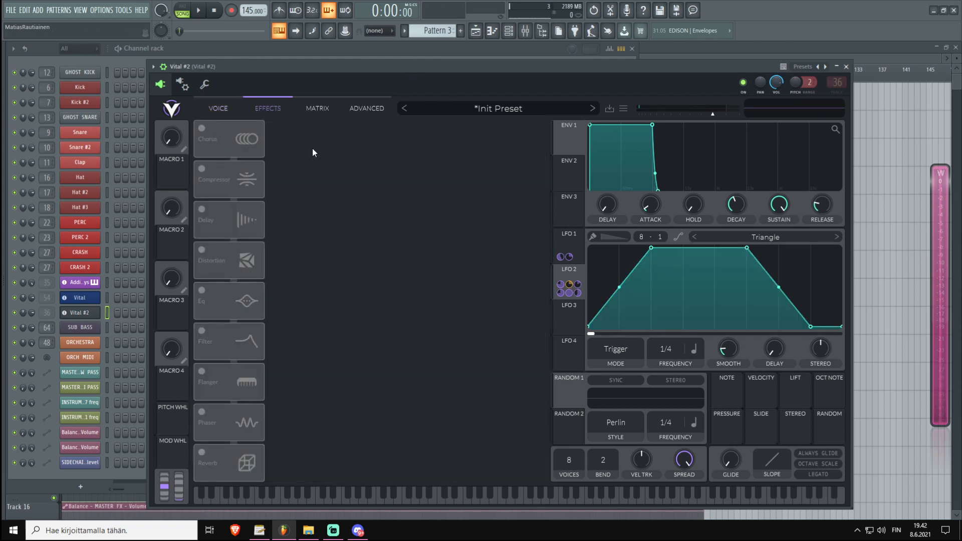
left_click(202, 128)
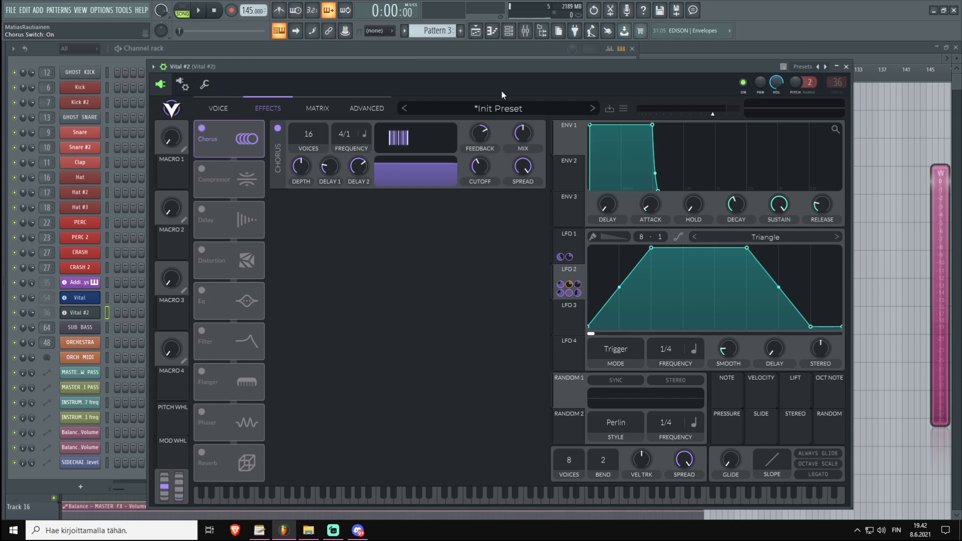
key("x")
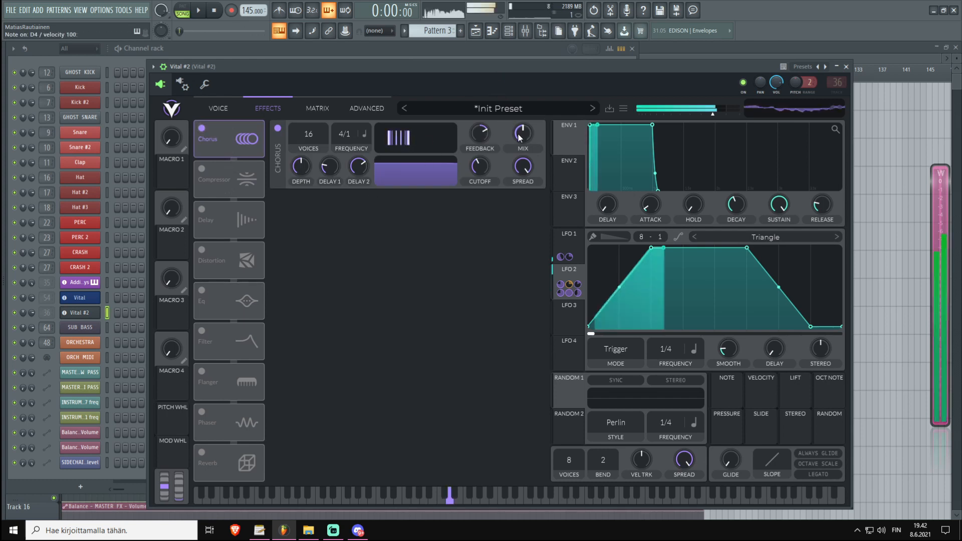
left_click_drag(518, 133, 522, 204)
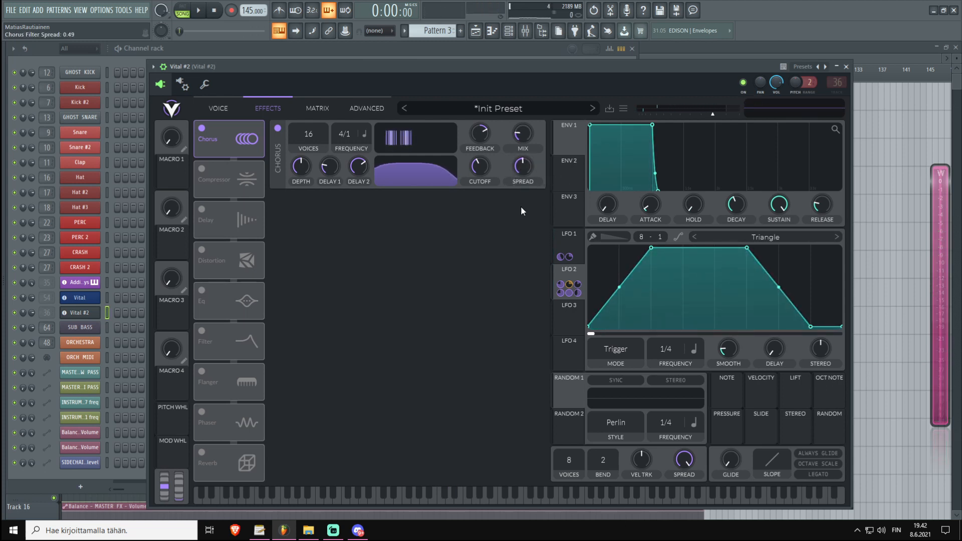
Step: Set the Chorus filter cutoff to about 91, feedback to 0% and depth to about 35.5%
mouse_move(479, 176)
left_mouse_down()
mouse_move(491, 152)
mouse_move(487, 161)
left_mouse_up()
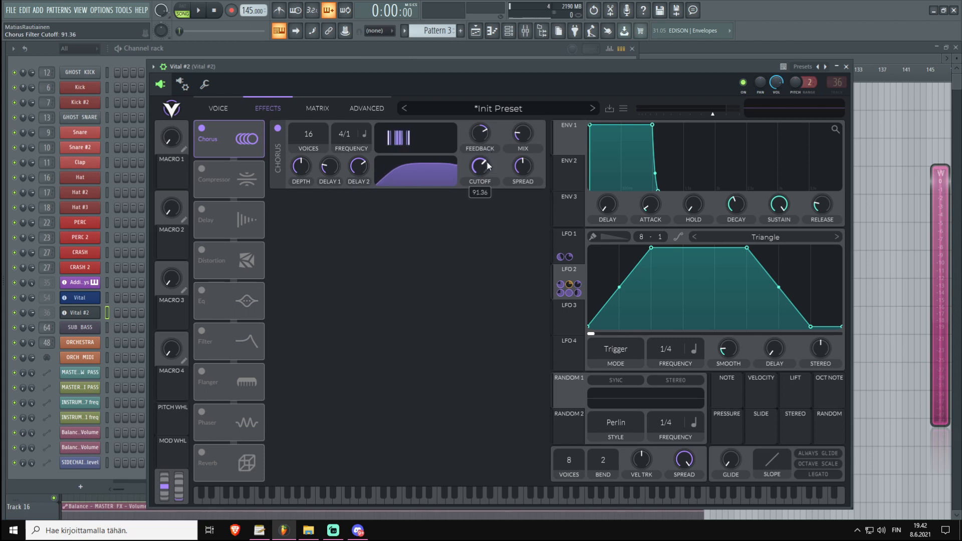
double_click(475, 142)
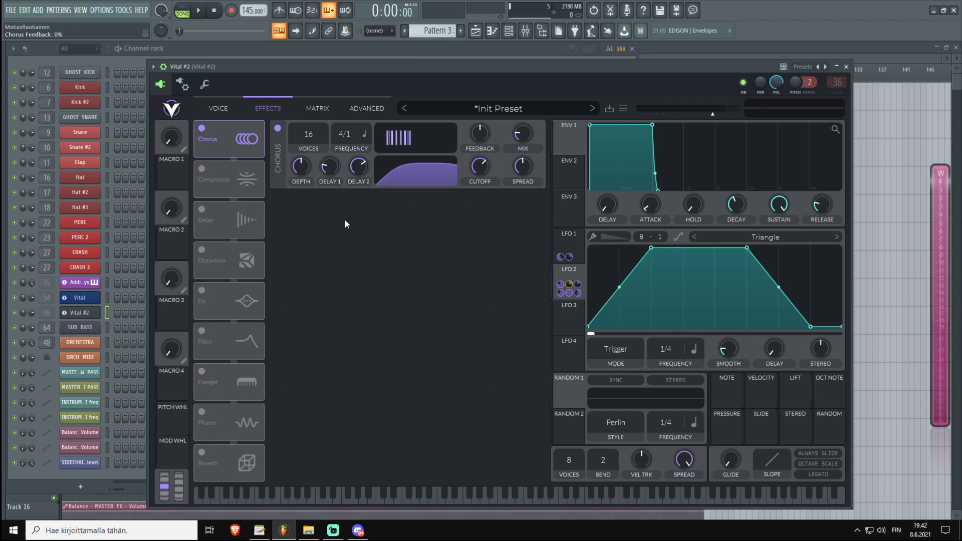
mouse_move(301, 164)
left_mouse_down()
mouse_move(302, 181)
mouse_move(311, 175)
left_mouse_up()
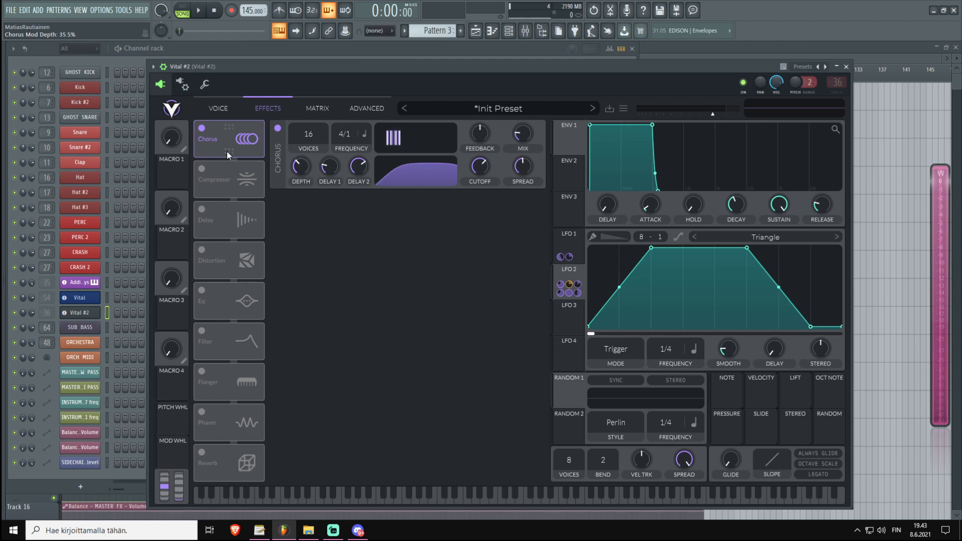
key("x")
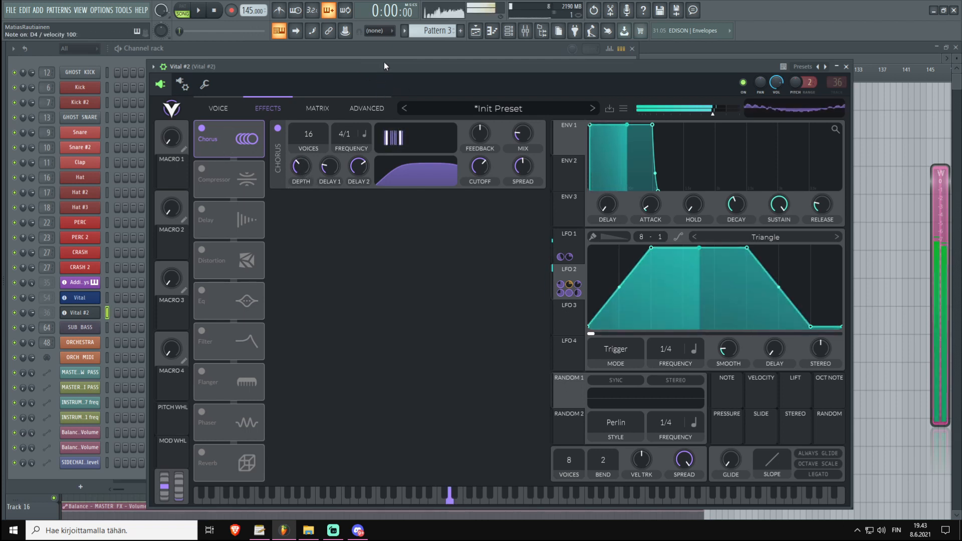
mouse_move(308, 182)
left_mouse_down()
mouse_move(317, 141)
mouse_move(303, 191)
mouse_move(305, 173)
left_mouse_up()
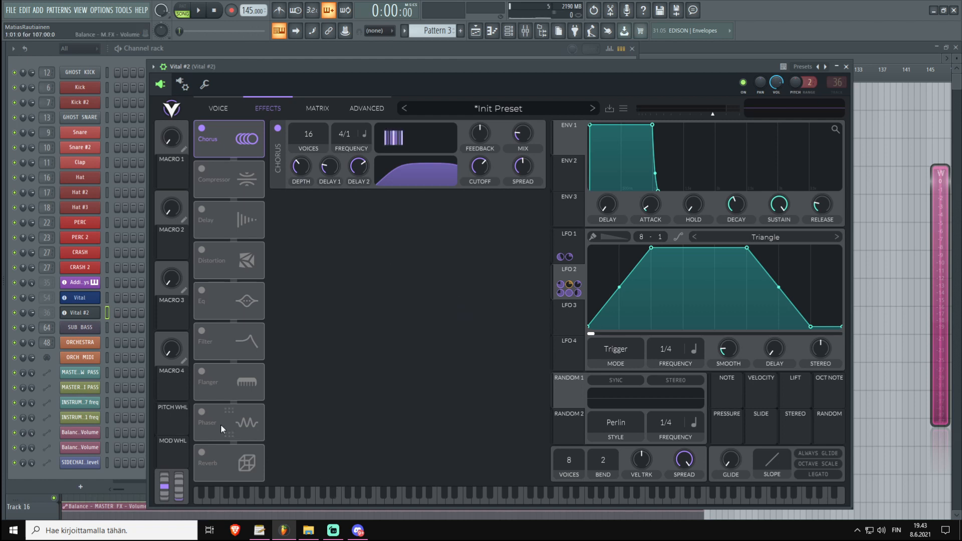
Step: Enable the Phaser effect and place it directly after the Chorus in the effects chain
left_click(201, 412)
left_click_drag(236, 426, 238, 173)
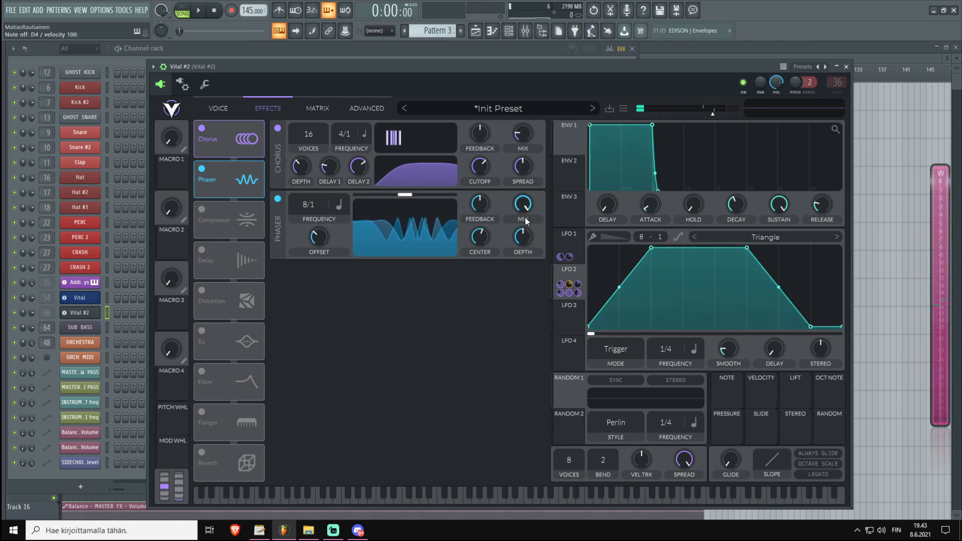
Step: Set the Phaser's feedback and offset to minimum, its center to about 62 semitones and its frequency to Freeze
left_click_drag(480, 204, 481, 250)
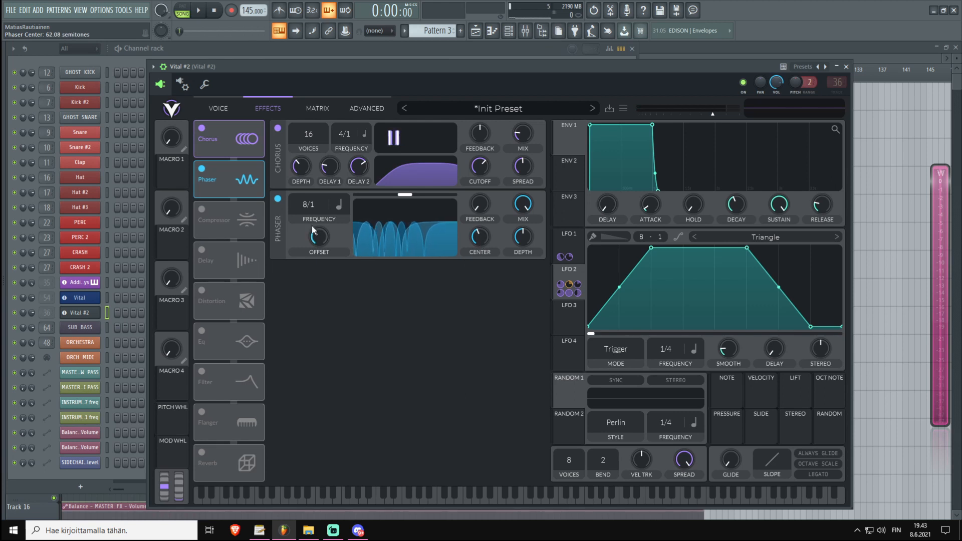
left_click_drag(319, 235, 317, 348)
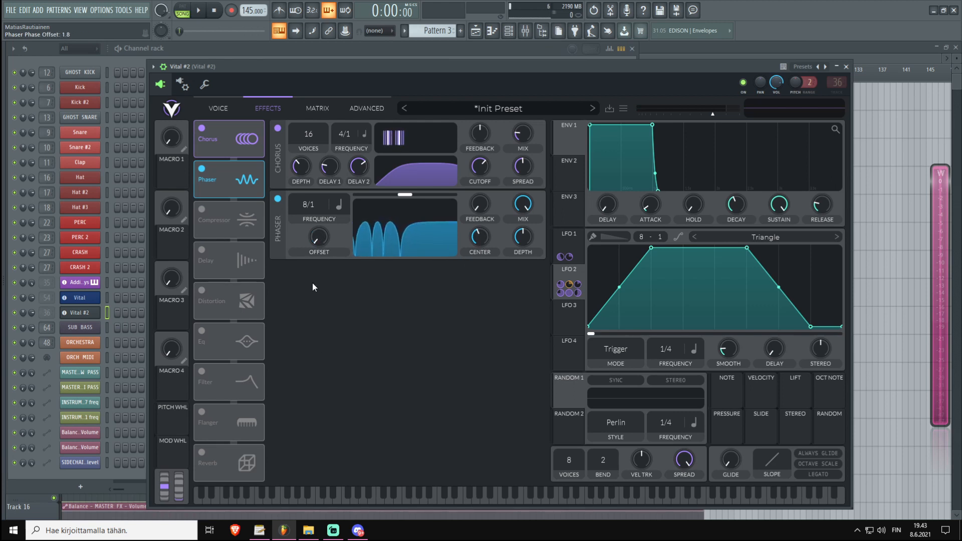
left_click_drag(312, 202, 326, 366)
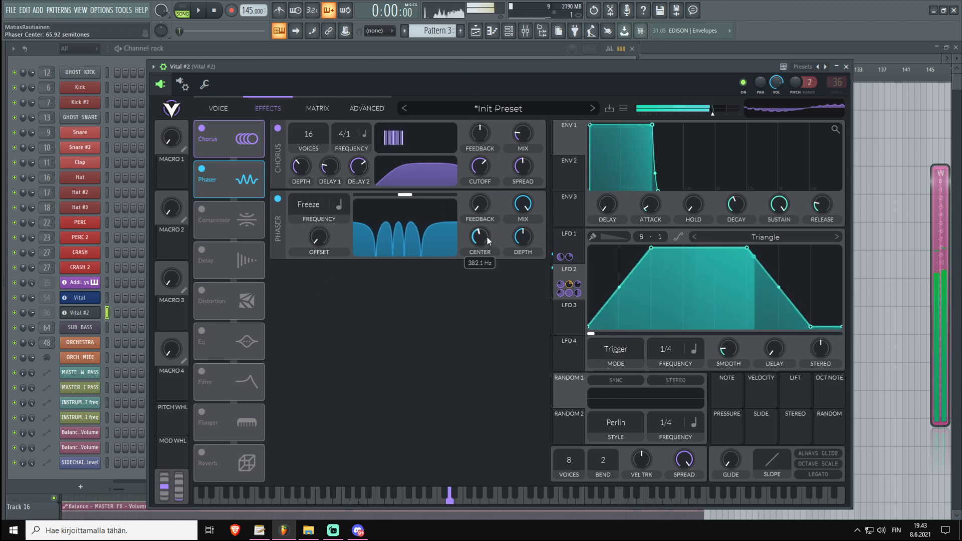
Step: Modulate the Phaser's center with LFO 2 by about 12.5 semitones and set the base center to about 56.3 semitones
left_click_drag(487, 237, 480, 284)
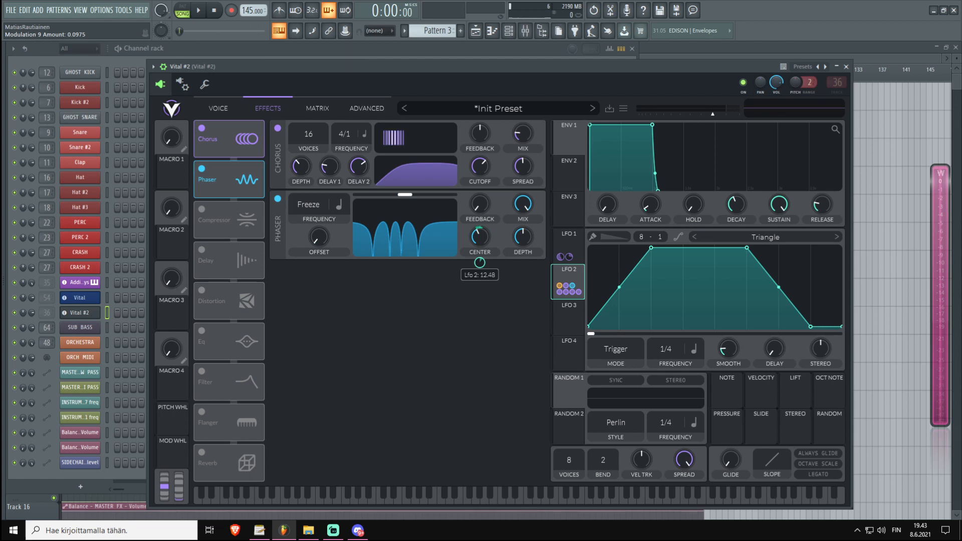
key("x")
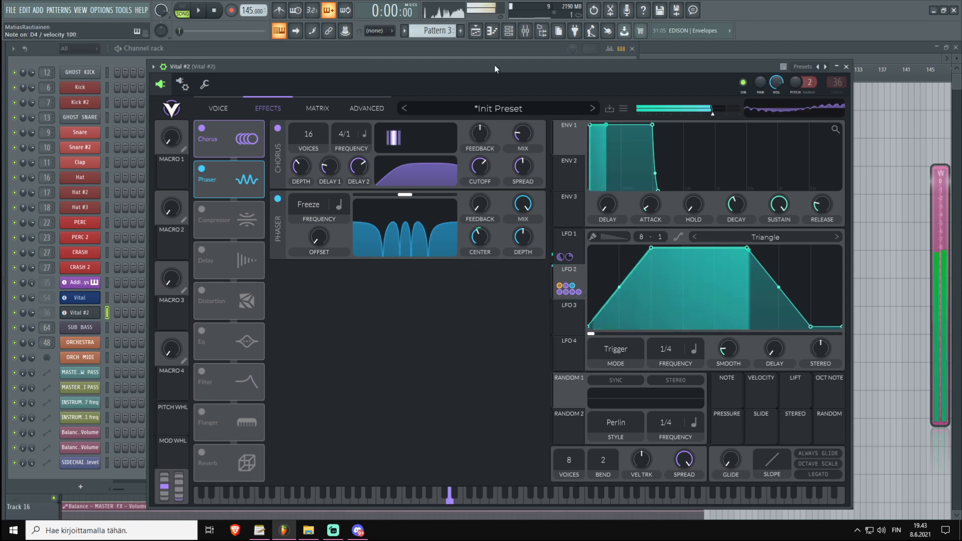
left_click_drag(483, 241, 477, 239)
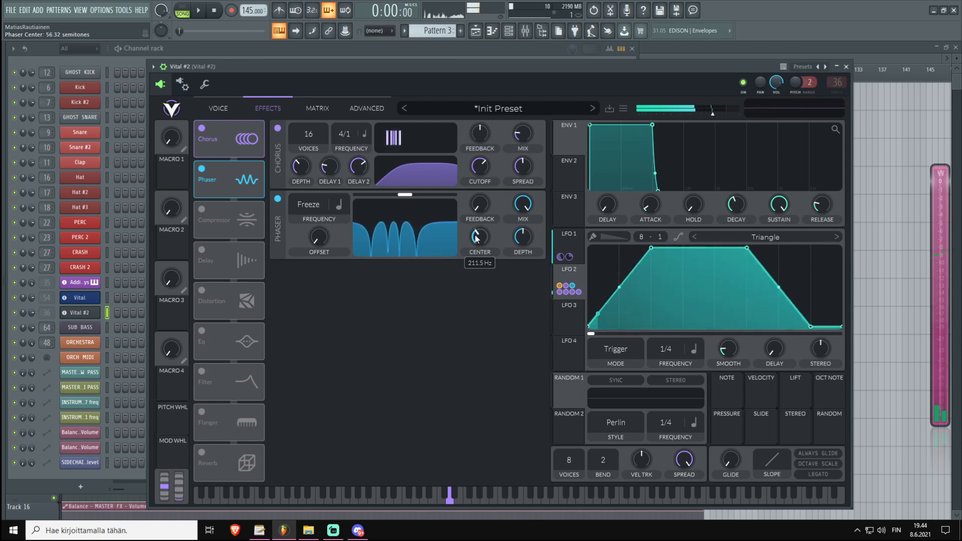
Step: Enable the Distortion effect directly after the Phaser in the effects chain and raise its drive to about 10.8 dB
left_click(201, 290)
left_click_drag(236, 306, 245, 218)
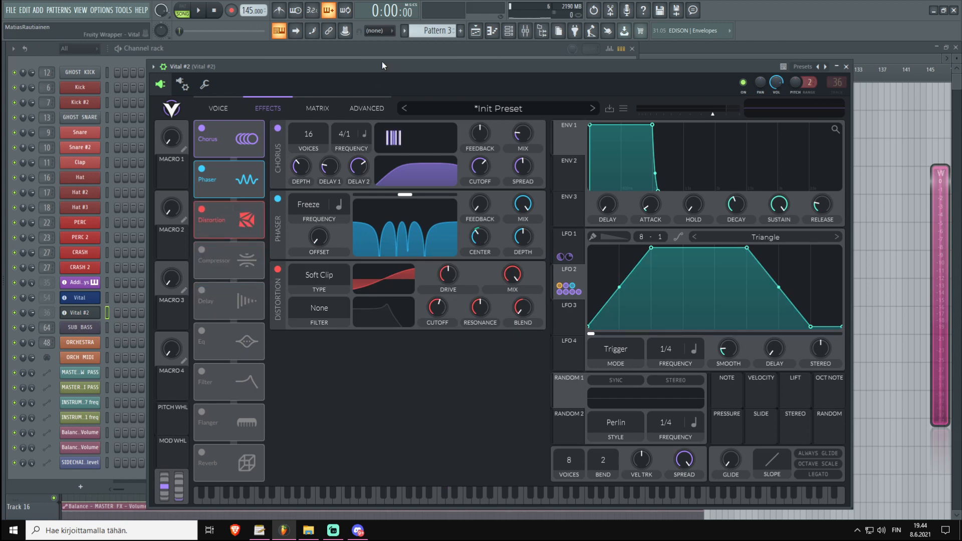
left_click_drag(444, 279, 458, 271)
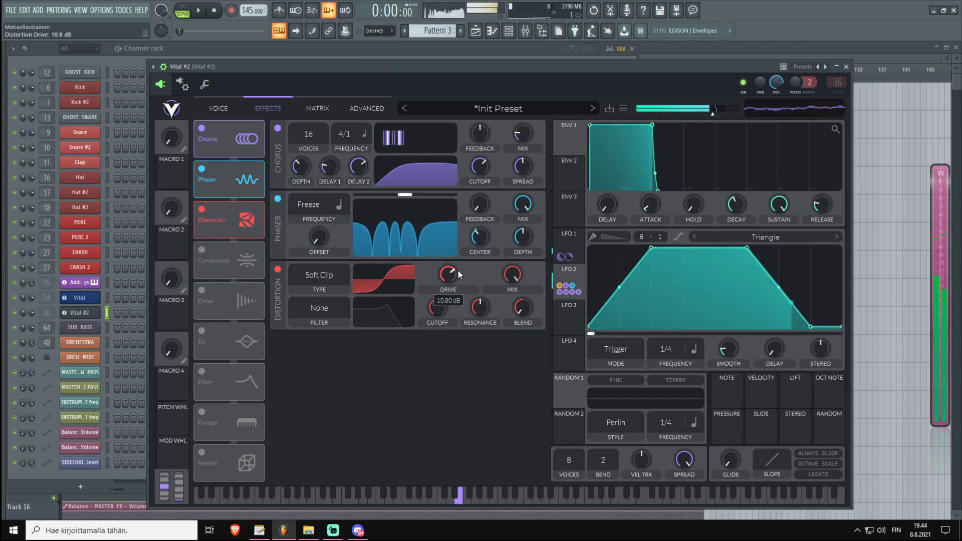
Step: Change the Distortion type to Hard Clip and lower its drive slightly
left_click(323, 276)
left_click(318, 316)
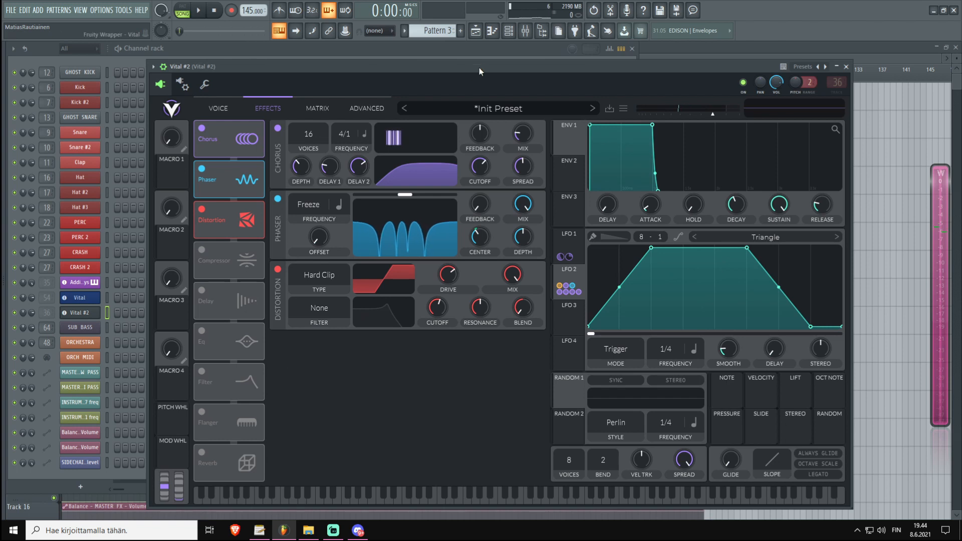
left_click_drag(461, 272, 451, 278)
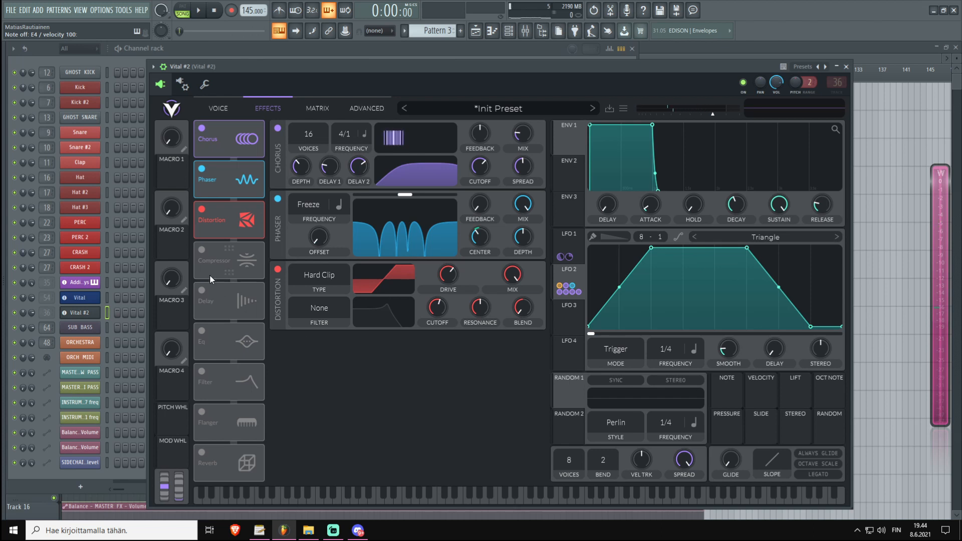
Step: Enable the Compressor after the Distortion, and enable the EQ directly after the Compressor
left_click(201, 251)
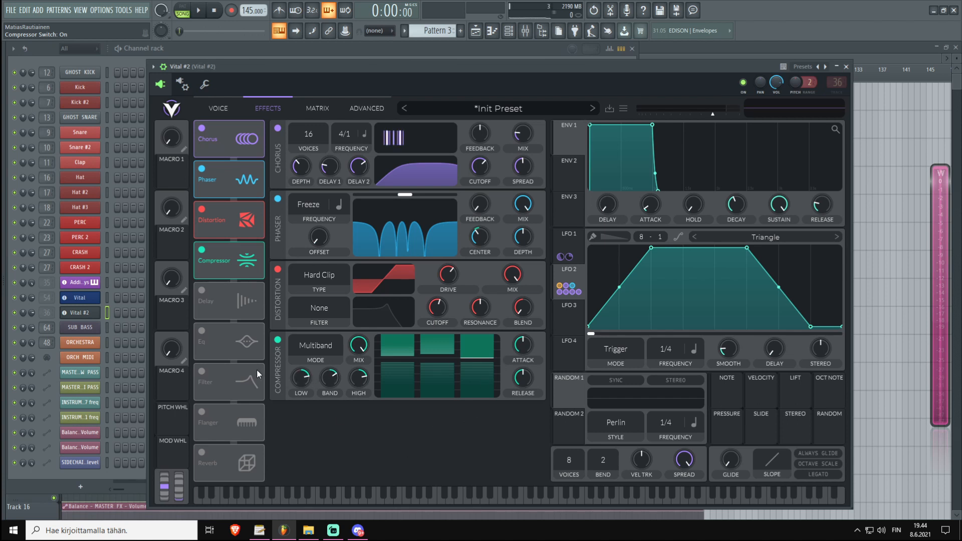
left_click(202, 332)
left_click_drag(237, 346, 237, 303)
Step: Set the EQ's high band to Low Pass, with cutoff about 16682 Hz and gain about -1 dB, and adjust its resonance
left_click(394, 413)
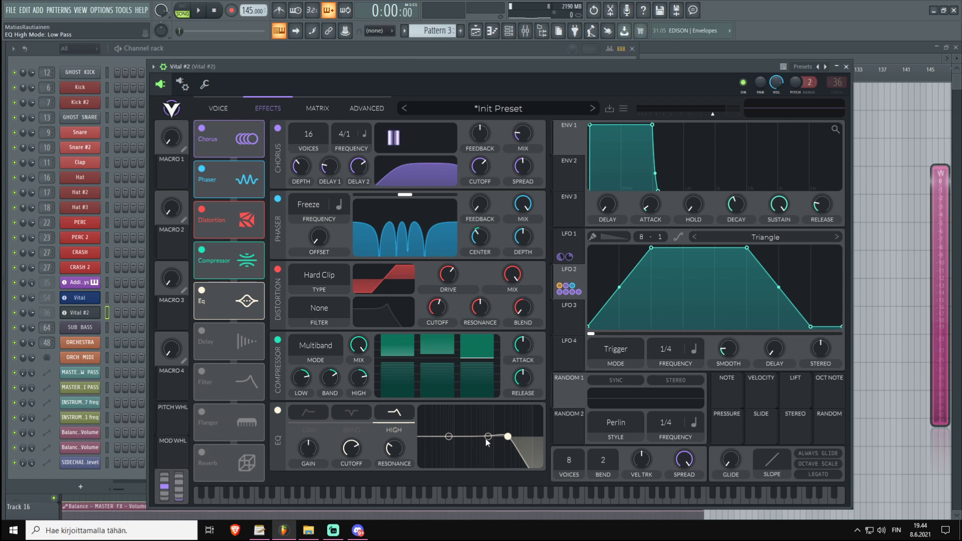
left_click_drag(508, 438, 538, 440)
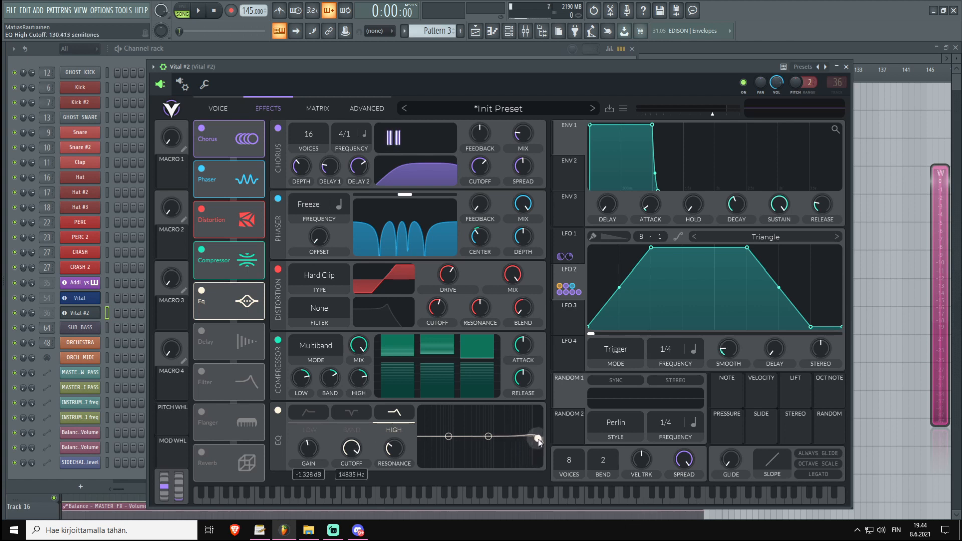
left_click_drag(400, 453, 396, 453)
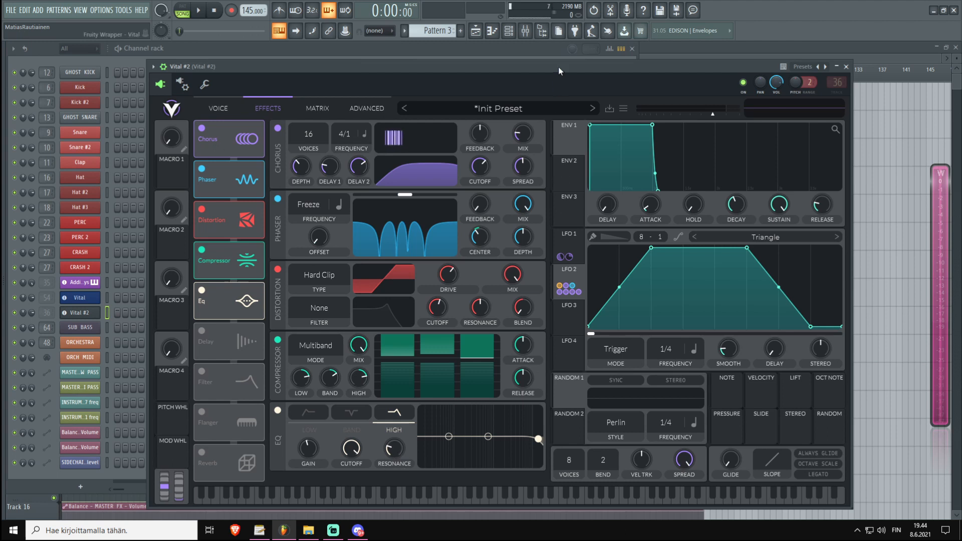
mouse_move(540, 439)
left_mouse_down()
mouse_move(550, 443)
mouse_move(541, 442)
left_mouse_up()
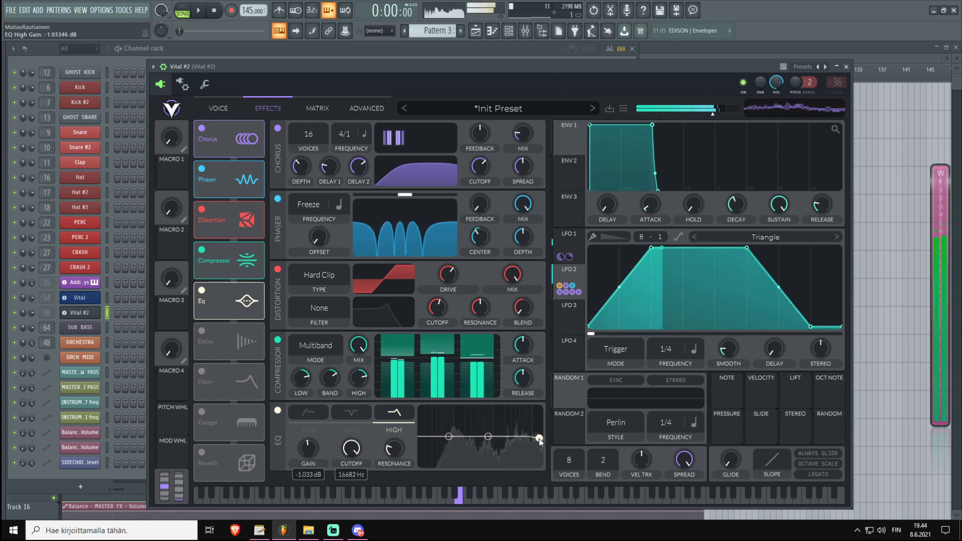
Step: Set the EQ's low band to High Pass, with resonance about 6.6% and cutoff about 114 Hz
left_click(293, 417)
left_click(318, 417)
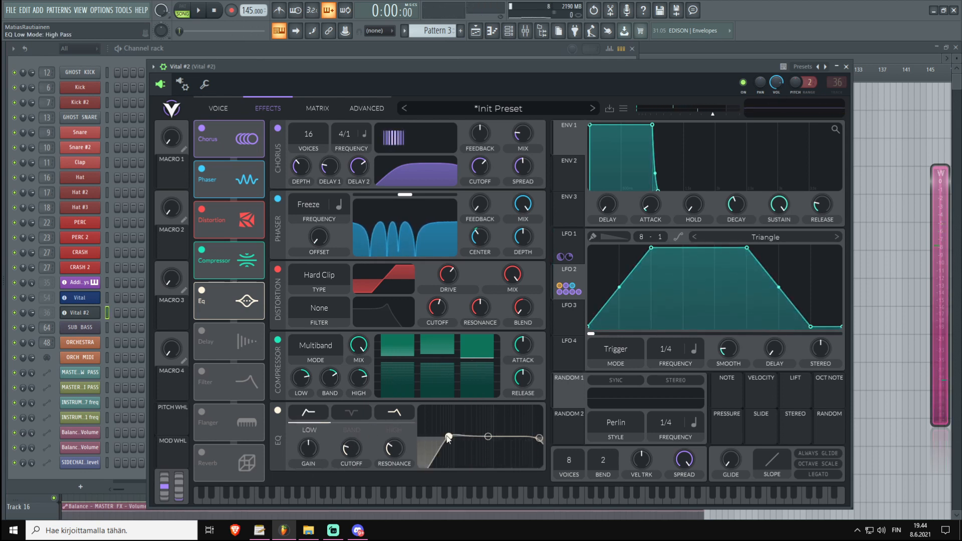
left_click_drag(393, 455, 395, 459)
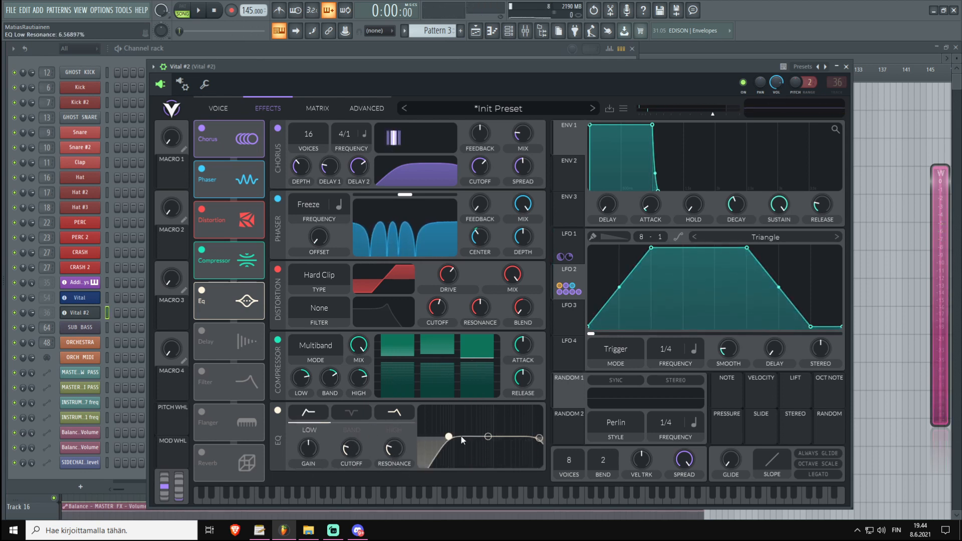
left_click_drag(449, 436, 454, 438)
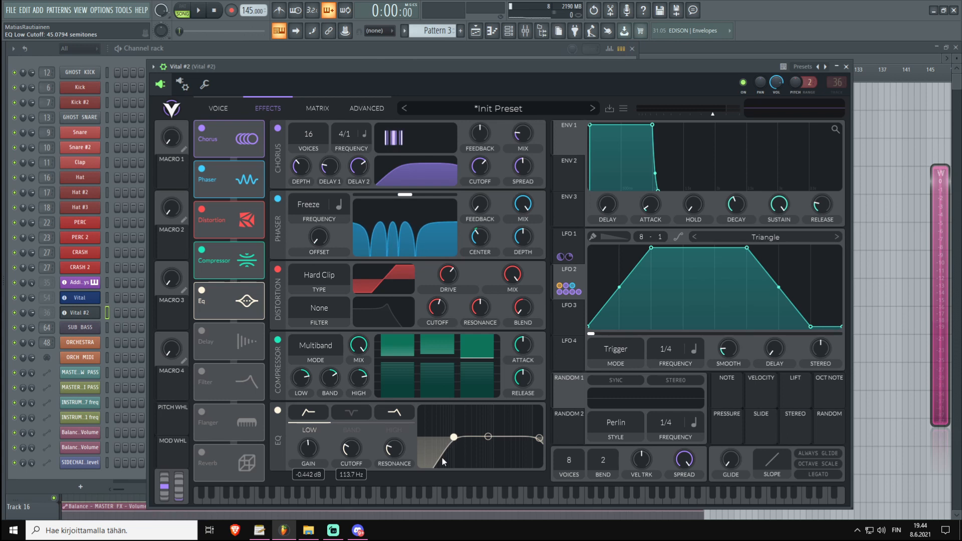
left_click(221, 106)
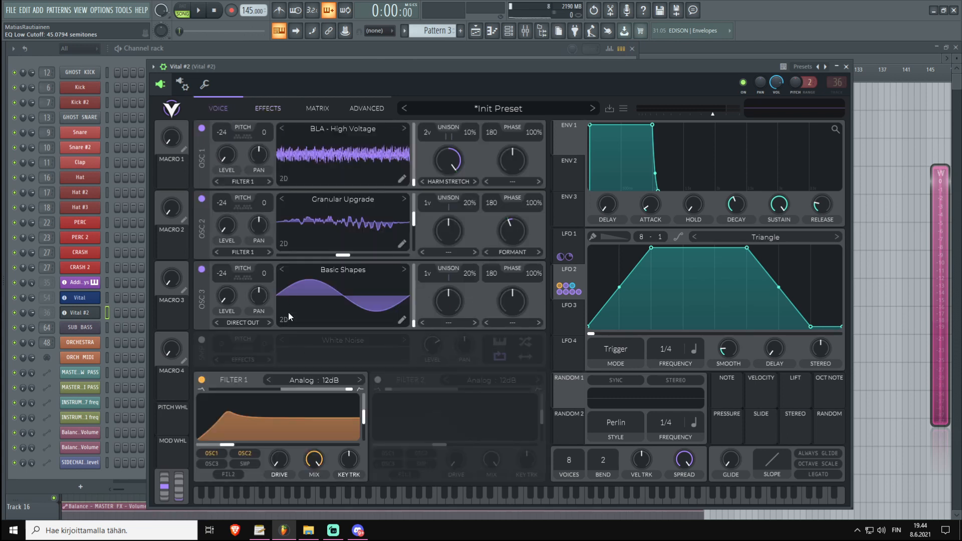
left_click(269, 108)
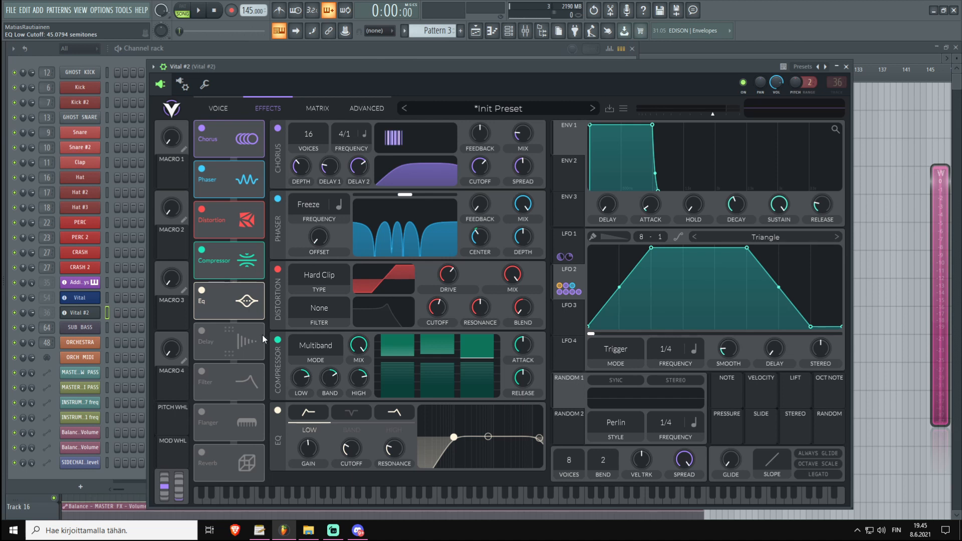
Step: Enable the Delay effect after the EQ and set its sync mode to Seconds
left_click(202, 331)
scroll(541, 280, "down", 2)
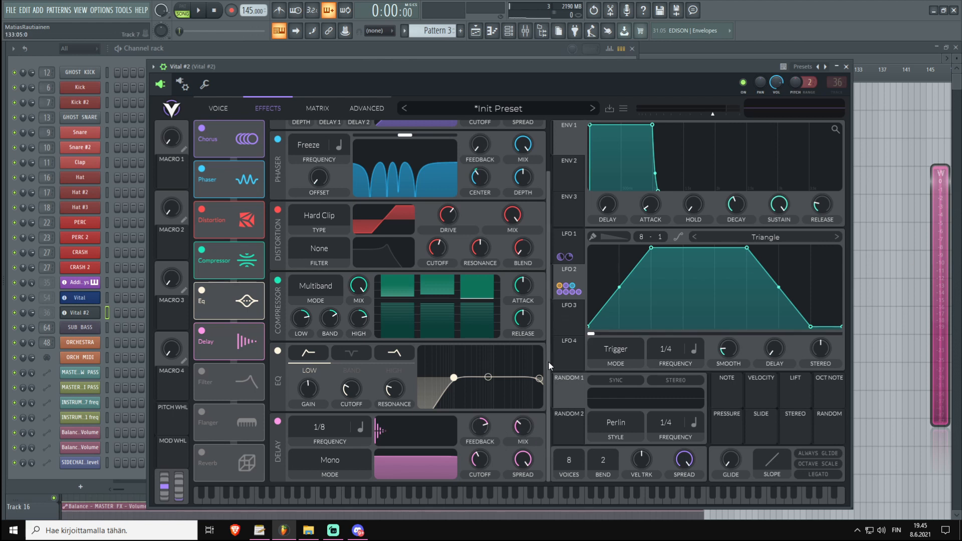
left_click(361, 427)
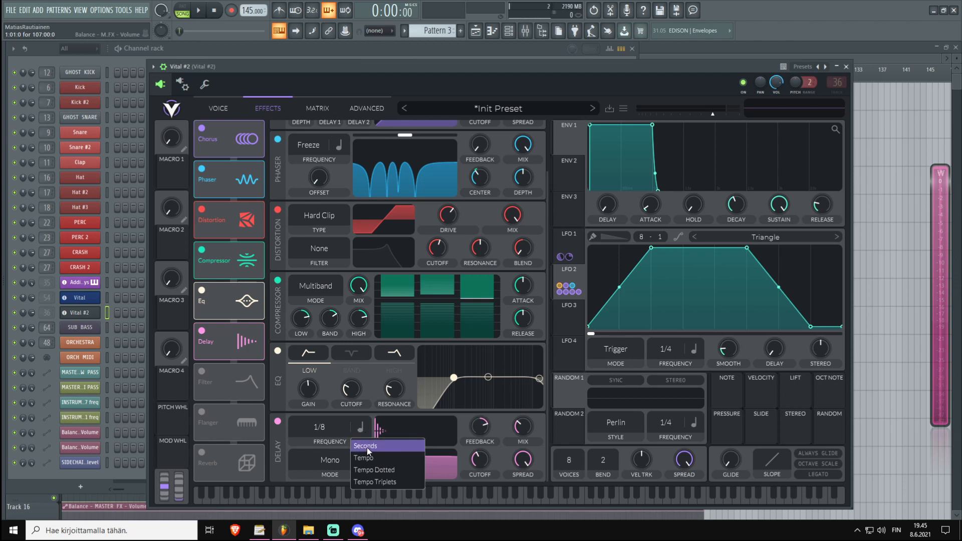
left_click(367, 446)
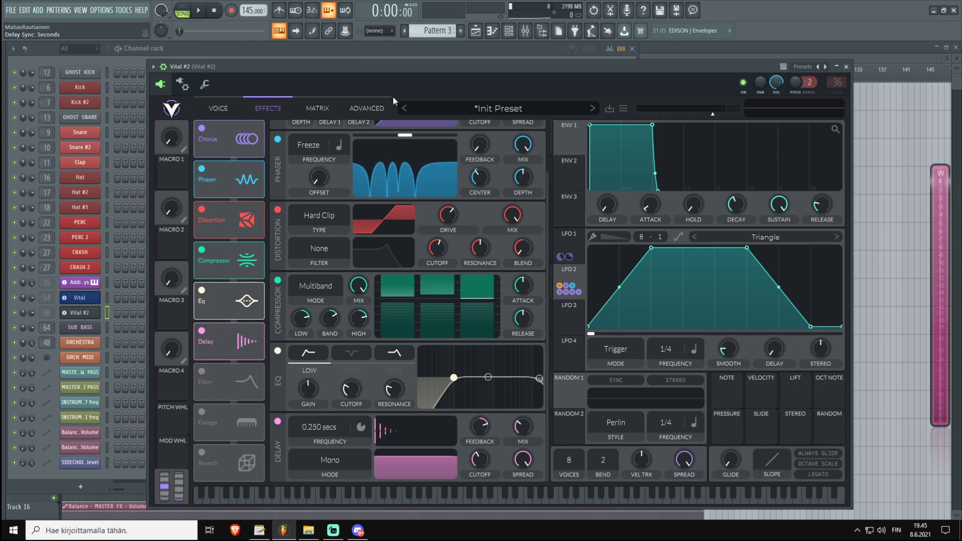
Step: Set the Delay time to about 0.021 seconds, and shape its filter with a higher cutoff and a narrower spread
key("x")
mouse_move(323, 421)
left_mouse_down()
mouse_move(326, 406)
mouse_move(324, 460)
mouse_move(324, 423)
mouse_move(392, 433)
mouse_move(321, 432)
mouse_move(329, 413)
left_mouse_up()
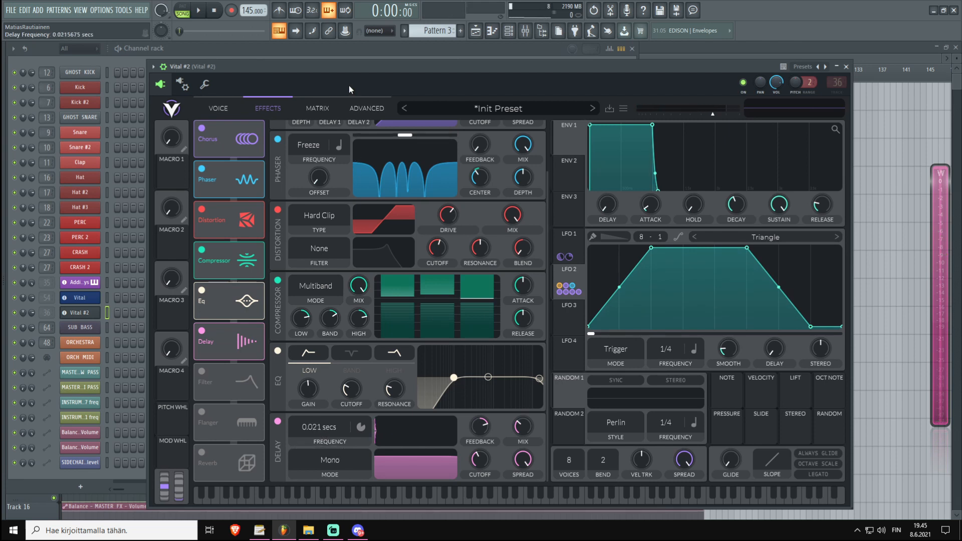
left_click(351, 58)
left_click(651, 65)
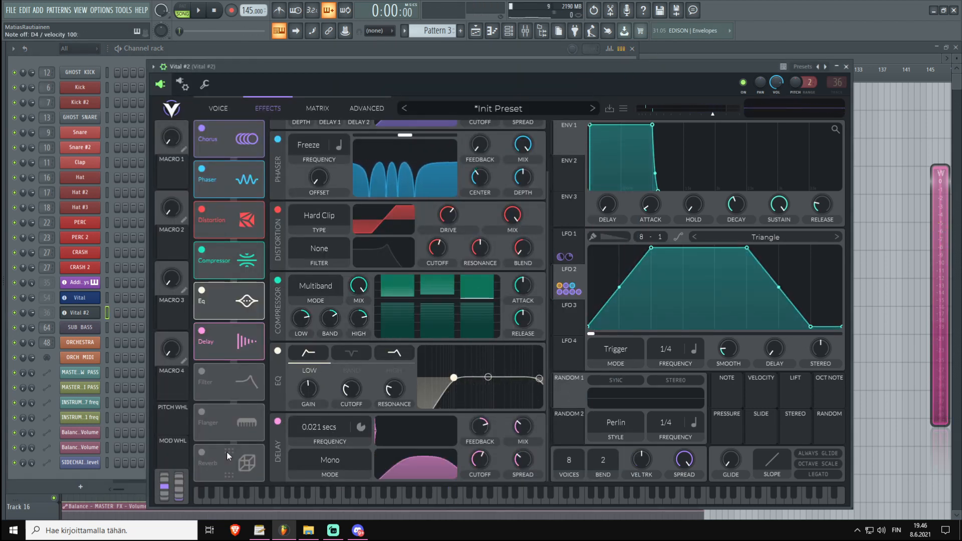
Step: Enable the Reverb effect and set its mix to 14%
left_click(202, 452)
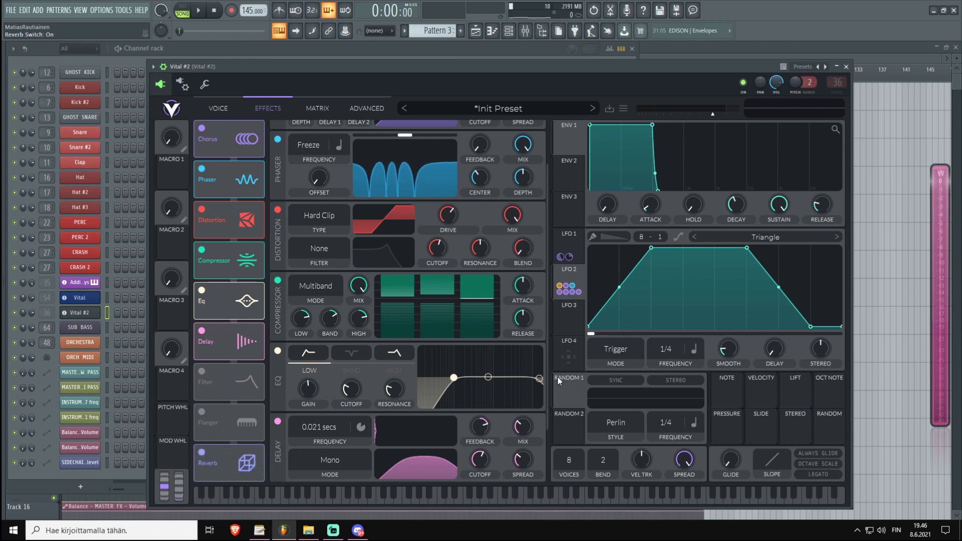
scroll(550, 381, "down", 3)
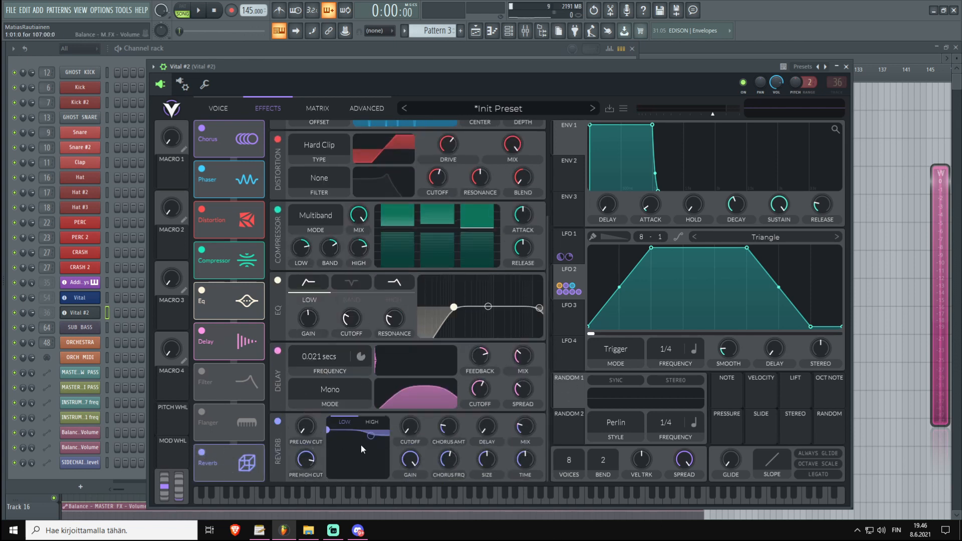
mouse_move(531, 439)
scroll(532, 439, "down", 2)
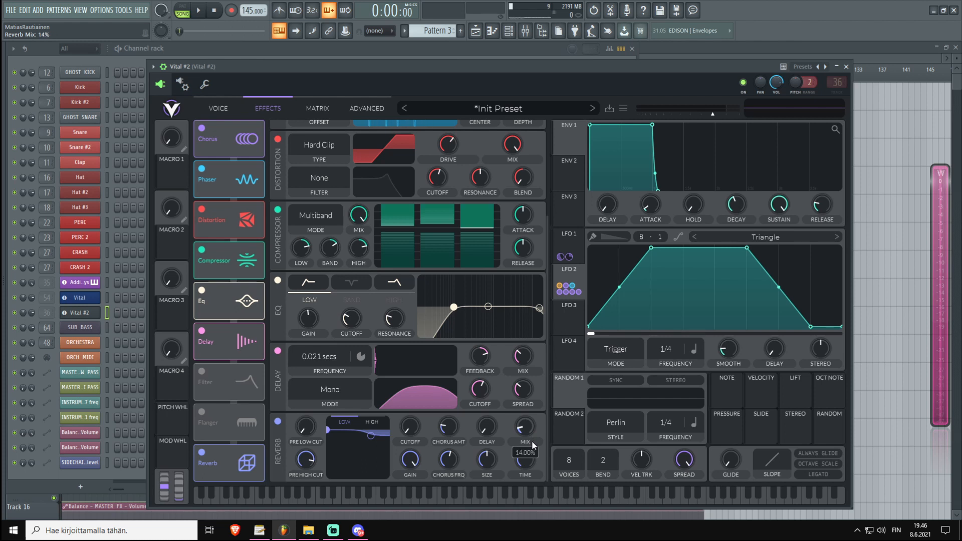
Step: Cut the Reverb's low band with a raised cutoff and near-minimum gain, and play notes to audition the sound
mouse_move(535, 464)
scroll(534, 463, "down", 3)
left_click_drag(327, 427, 350, 490)
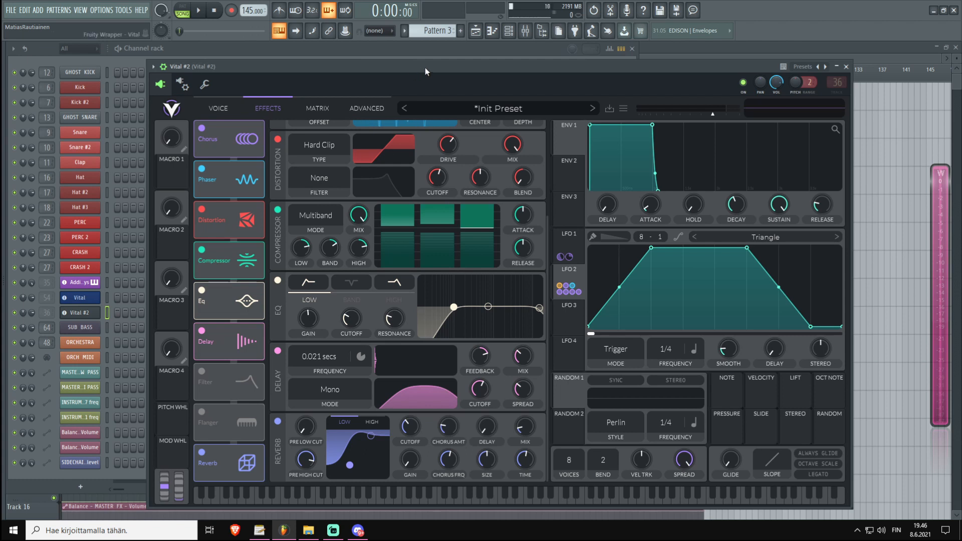
key("x")
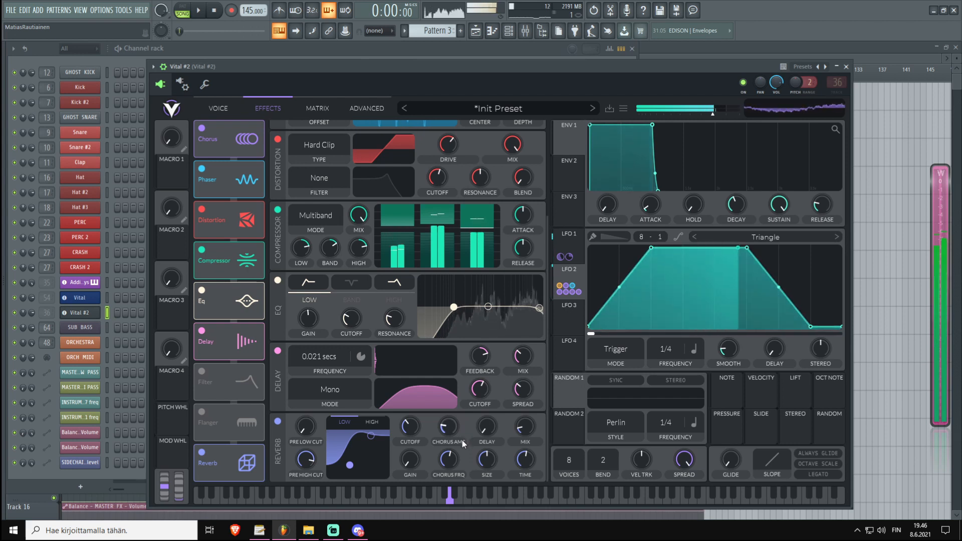
key("Up")
key("x")
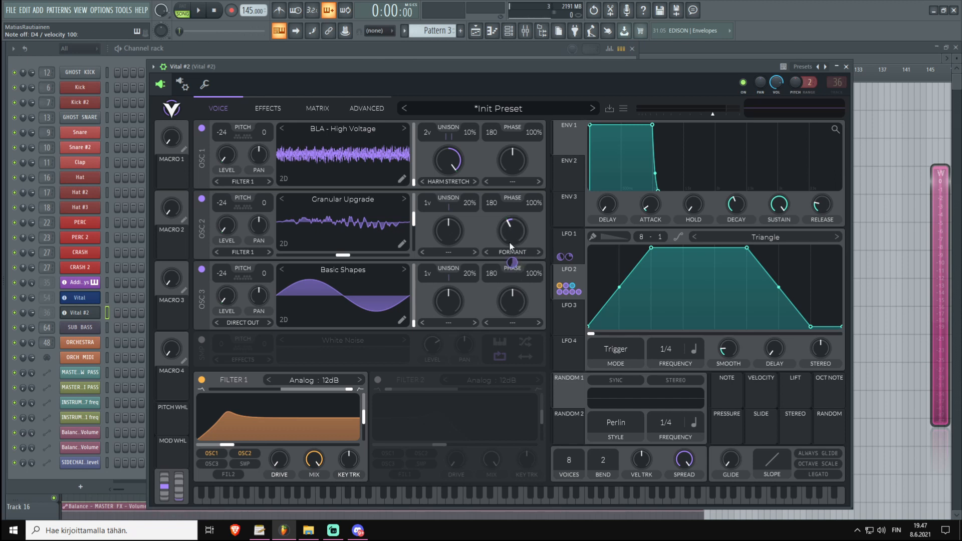
Step: Fine-tune Oscillator 2's wave frame to about 138 while holding a note
left_click_drag(510, 242, 513, 232)
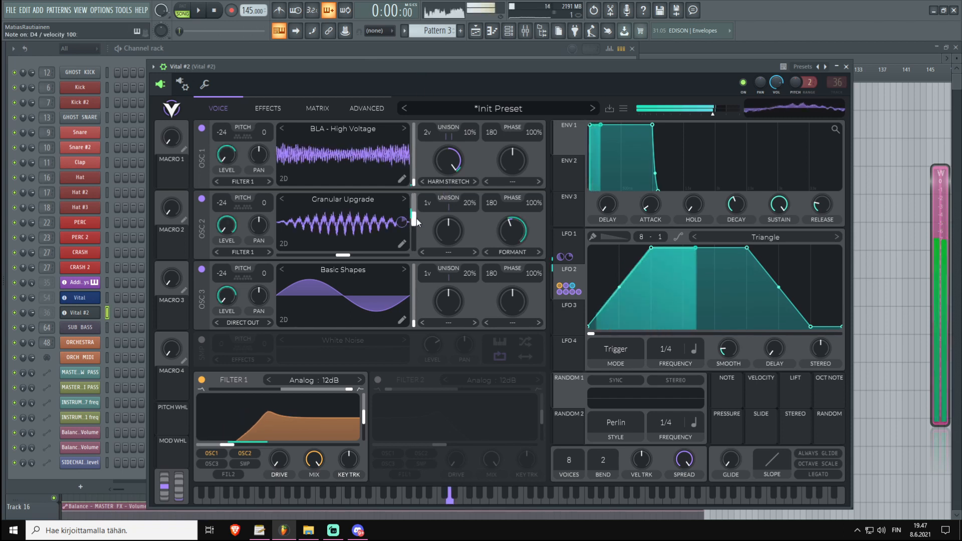
mouse_move(417, 219)
left_mouse_down()
mouse_move(416, 246)
mouse_move(420, 220)
left_mouse_up()
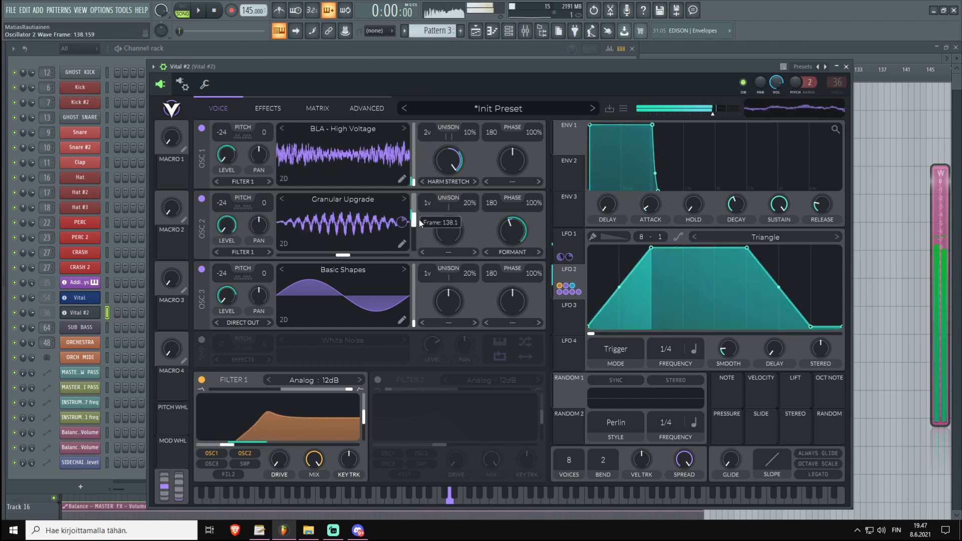
left_click_drag(416, 183, 425, 134)
mouse_move(446, 165)
left_mouse_down()
mouse_move(447, 221)
mouse_move(465, 143)
mouse_move(462, 163)
left_mouse_up()
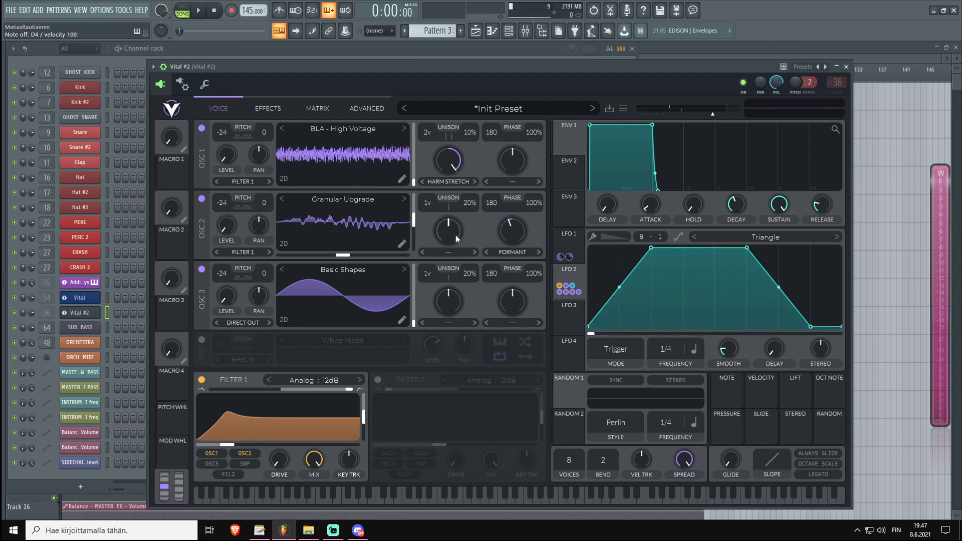
Step: Review the effects chain from Distortion to Reverb and audition the finished patch
left_click(249, 108)
left_click_drag(549, 272, 548, 347)
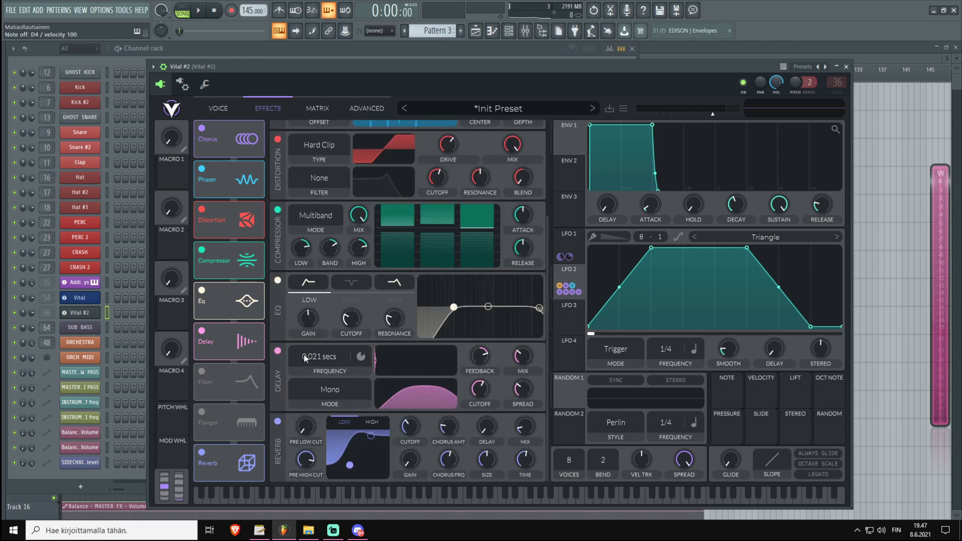
key("x")
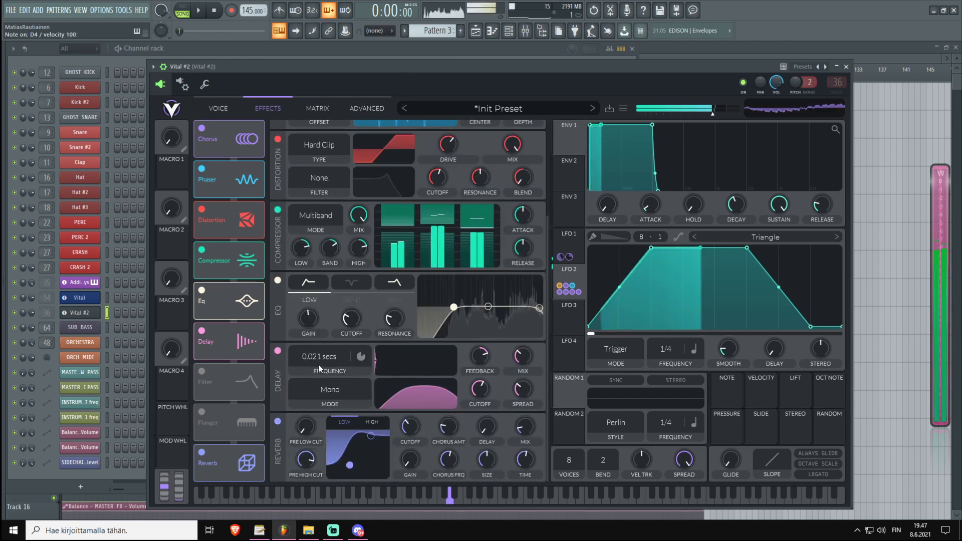
mouse_move(319, 360)
left_mouse_down()
mouse_move(320, 370)
mouse_move(327, 347)
mouse_move(332, 392)
mouse_move(329, 359)
mouse_move(328, 377)
mouse_move(329, 369)
left_mouse_up()
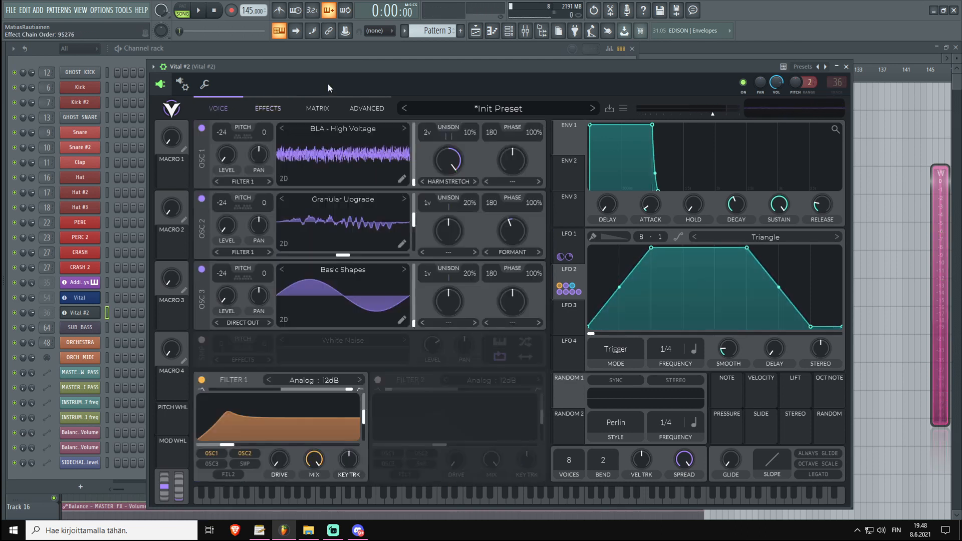
key("x")
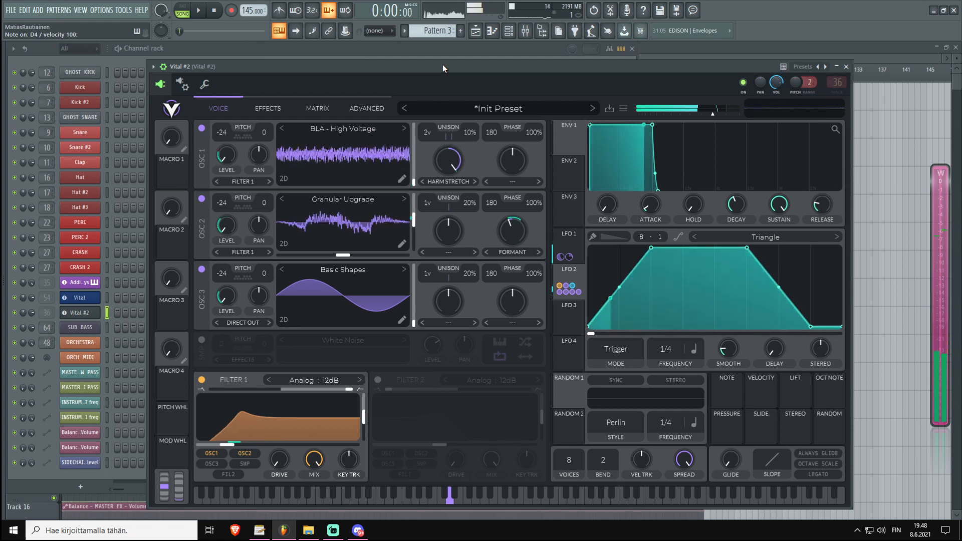